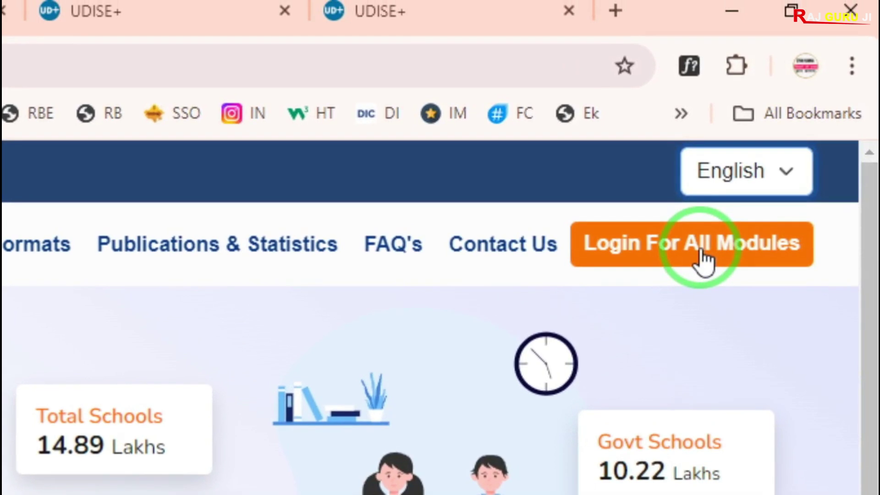
Step: Switch the UDISE+ home page language to Hindi
{"action": "left_click", "coordinate": [756, 173]}
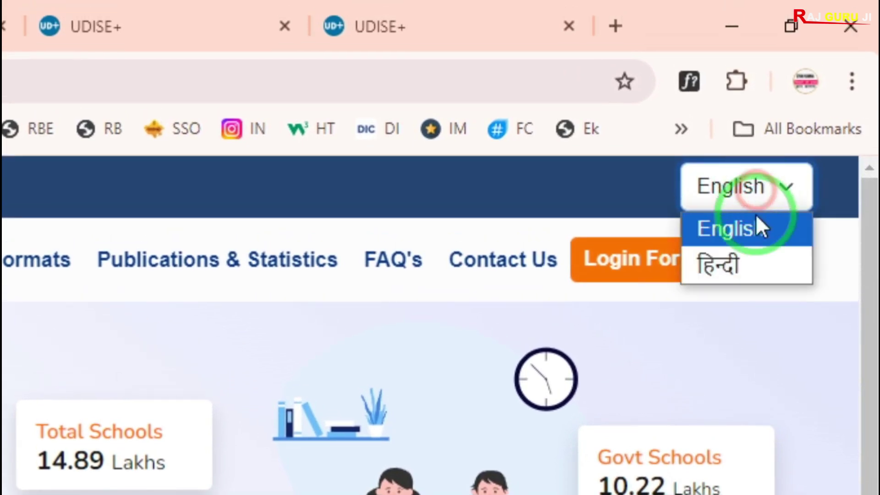
{"action": "left_click", "coordinate": [752, 268]}
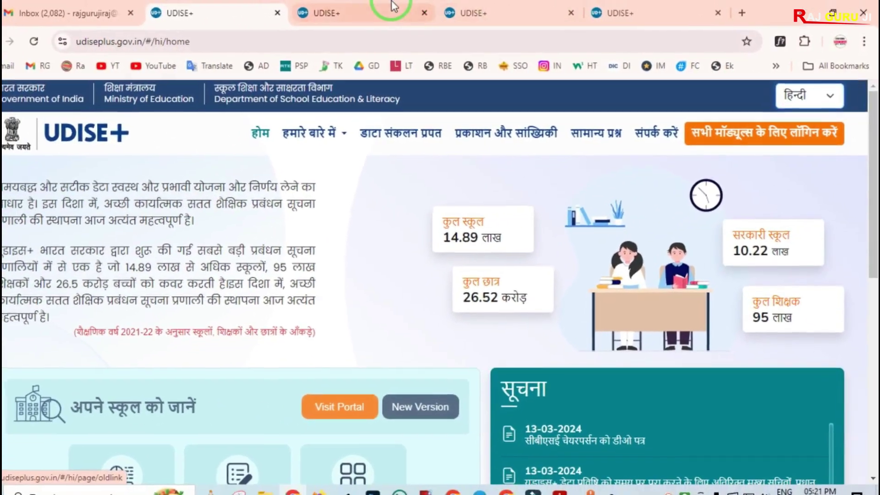
Step: Look through the Students Module's state list on the English UDISE+ module login page without choosing a state
{"action": "left_click", "coordinate": [345, 14]}
{"action": "scroll", "coordinate": [187, 255], "scroll_direction": "down", "scroll_amount": 3}
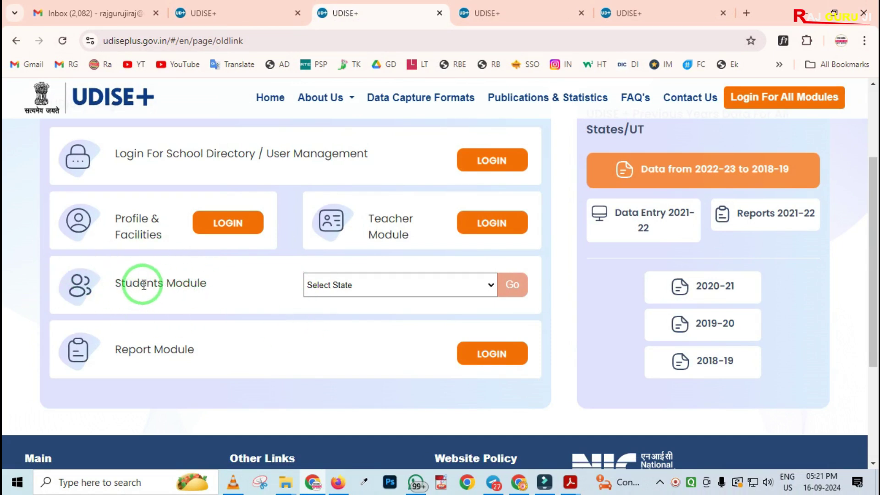
{"action": "mouse_move", "coordinate": [68, 262]}
{"action": "left_mouse_down"}
{"action": "mouse_move", "coordinate": [269, 310]}
{"action": "mouse_move", "coordinate": [547, 314]}
{"action": "left_mouse_up"}
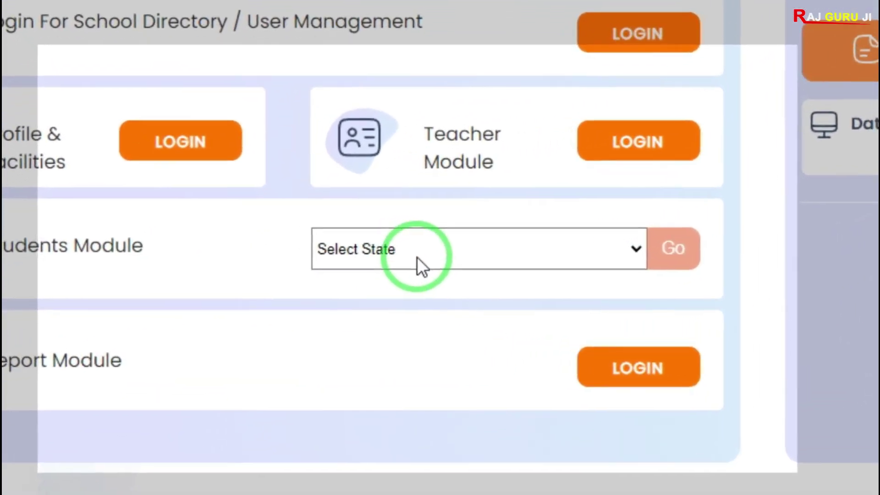
{"action": "left_click", "coordinate": [363, 289]}
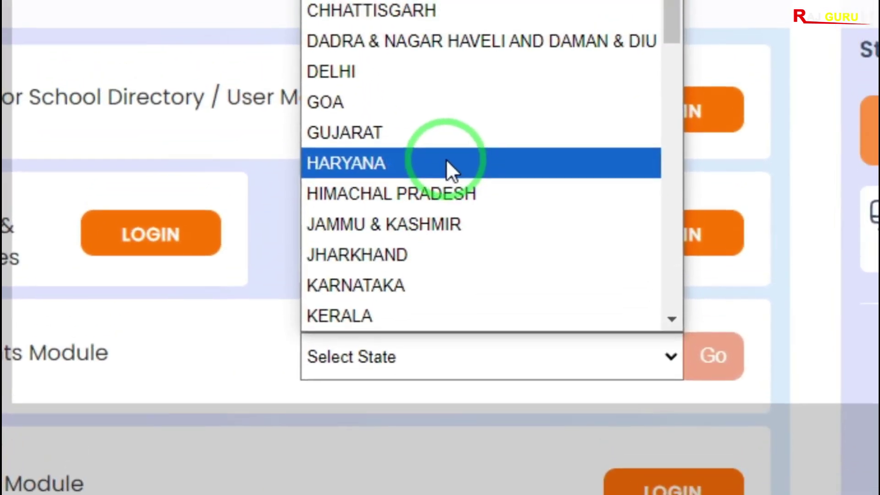
{"action": "scroll", "coordinate": [443, 229], "scroll_direction": "down", "scroll_amount": 2}
{"action": "left_click", "coordinate": [207, 445]}
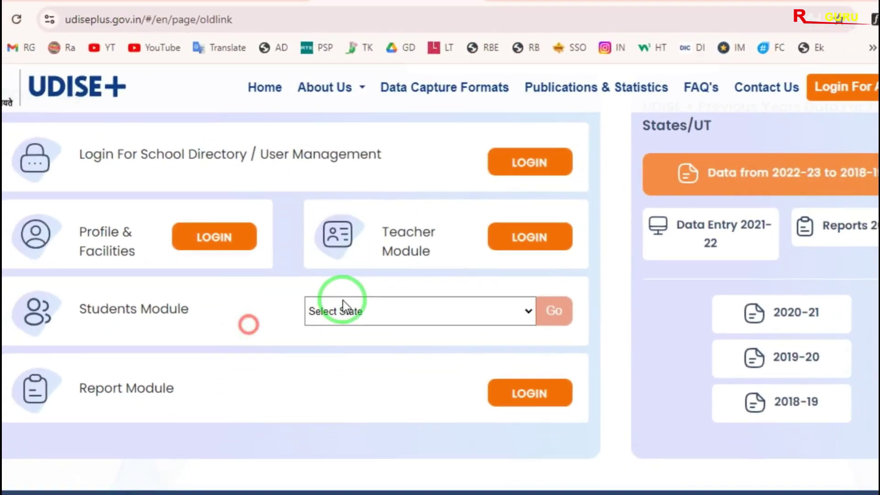
Step: Check the Rajasthan SDMS login page and log in to the school's student database account
{"action": "left_click", "coordinate": [486, 8]}
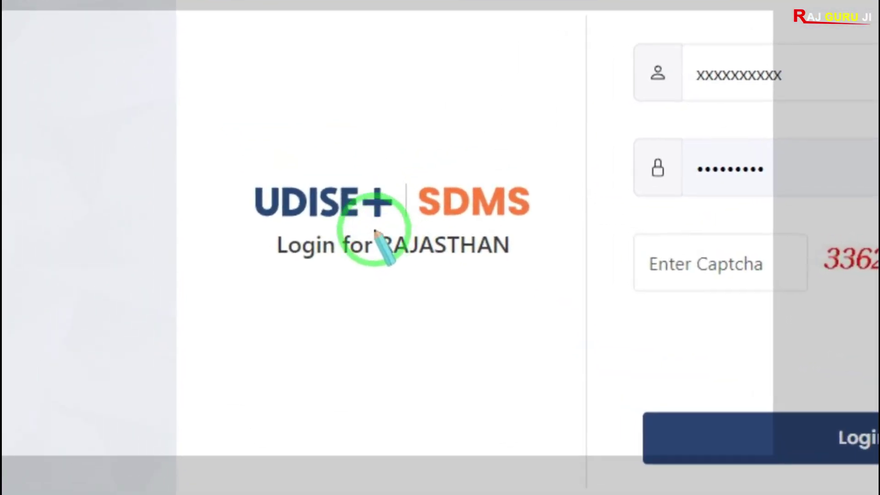
{"action": "mouse_move", "coordinate": [374, 230]}
{"action": "left_mouse_down"}
{"action": "mouse_move", "coordinate": [394, 264]}
{"action": "mouse_move", "coordinate": [524, 273]}
{"action": "mouse_move", "coordinate": [518, 273]}
{"action": "left_mouse_up"}
{"action": "left_click_drag", "start_coordinate": [626, 0], "coordinate": [726, 49]}
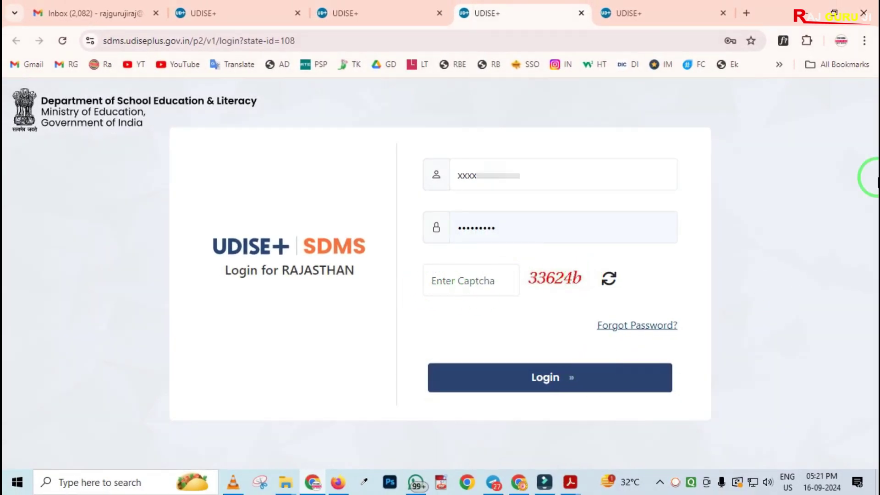
{"action": "left_click", "coordinate": [629, 14]}
{"action": "left_click", "coordinate": [567, 377]}
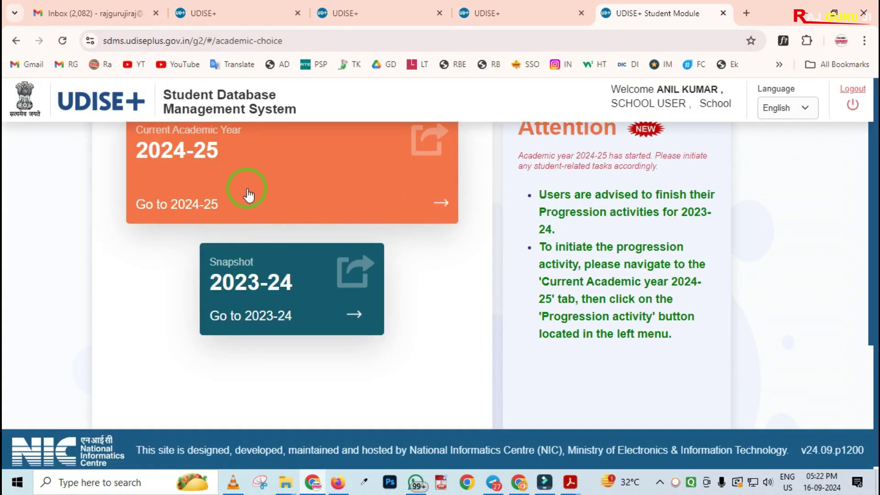
Step: Open the current academic year 2024-25 and dismiss the School Information notice
{"action": "left_click", "coordinate": [257, 162]}
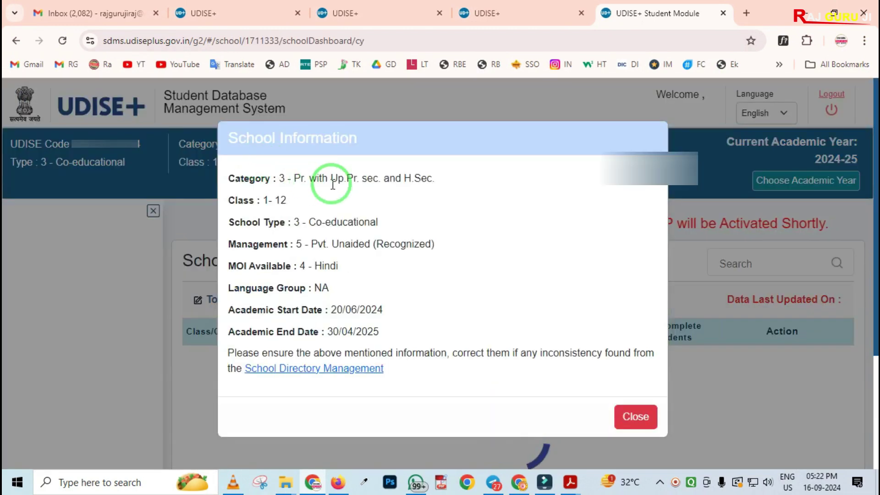
{"action": "left_click", "coordinate": [650, 432]}
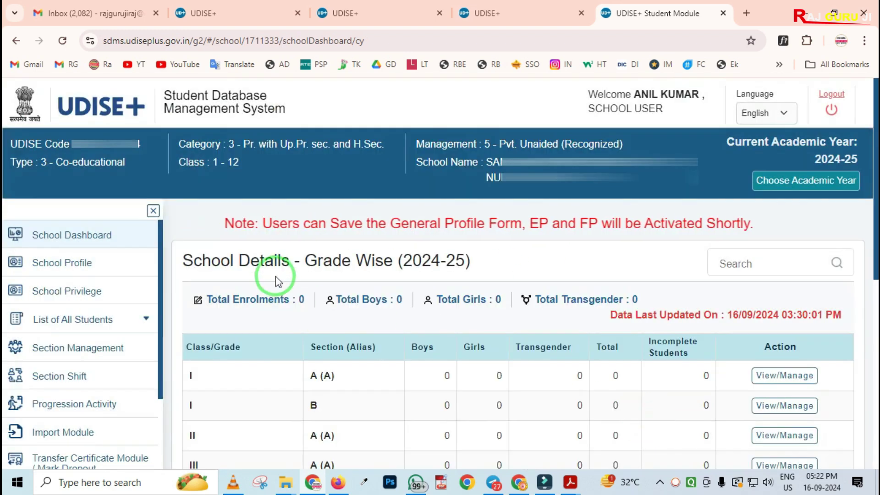
Step: Review the School Dashboard's grade-wise enrolment table for 2024-25 across all classes and sections
{"action": "left_click_drag", "start_coordinate": [11, 217], "coordinate": [101, 247]}
{"action": "left_click_drag", "start_coordinate": [250, 238], "coordinate": [713, 483]}
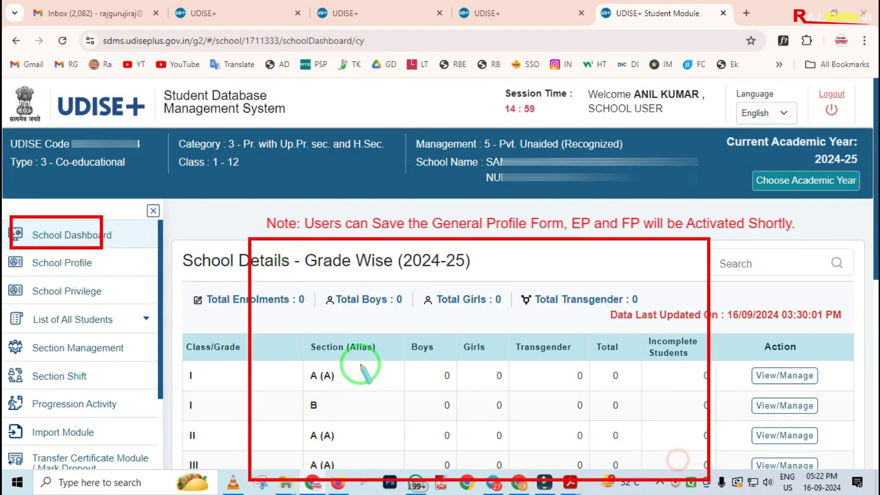
{"action": "scroll", "coordinate": [355, 321], "scroll_direction": "down", "scroll_amount": 3}
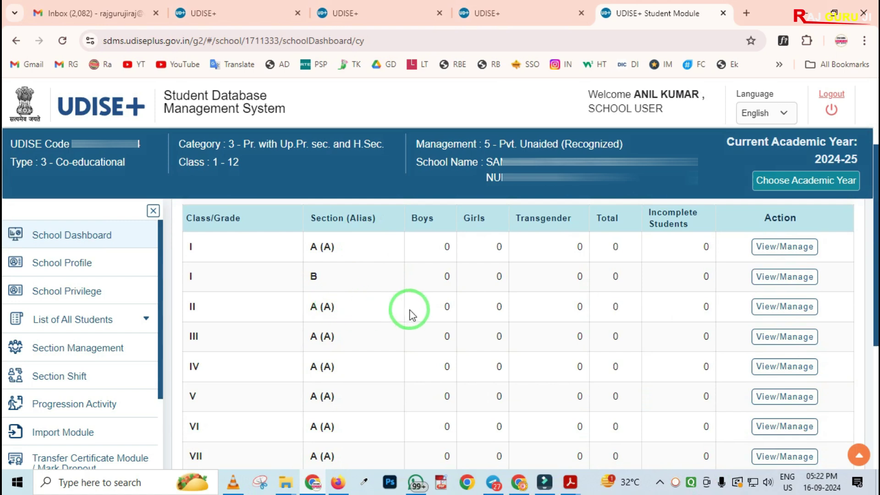
{"action": "scroll", "coordinate": [472, 320], "scroll_direction": "down", "scroll_amount": 3}
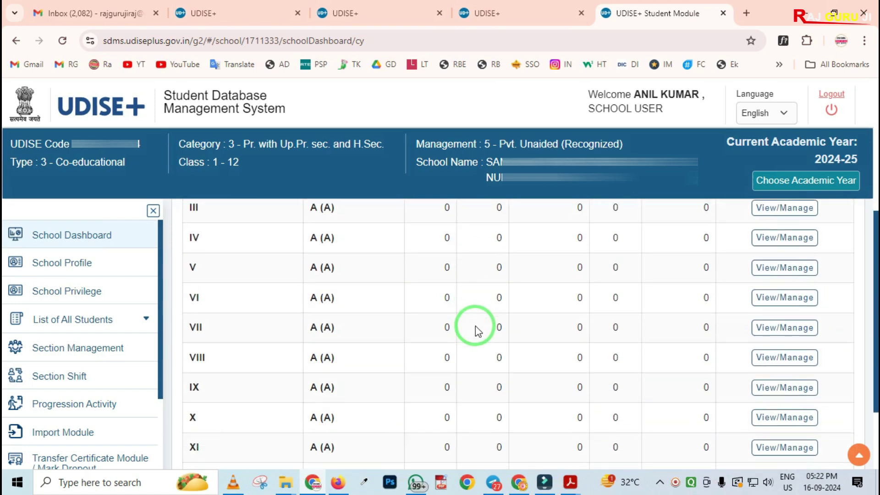
{"action": "scroll", "coordinate": [464, 321], "scroll_direction": "down", "scroll_amount": 2}
{"action": "scroll", "coordinate": [321, 380], "scroll_direction": "up", "scroll_amount": 5}
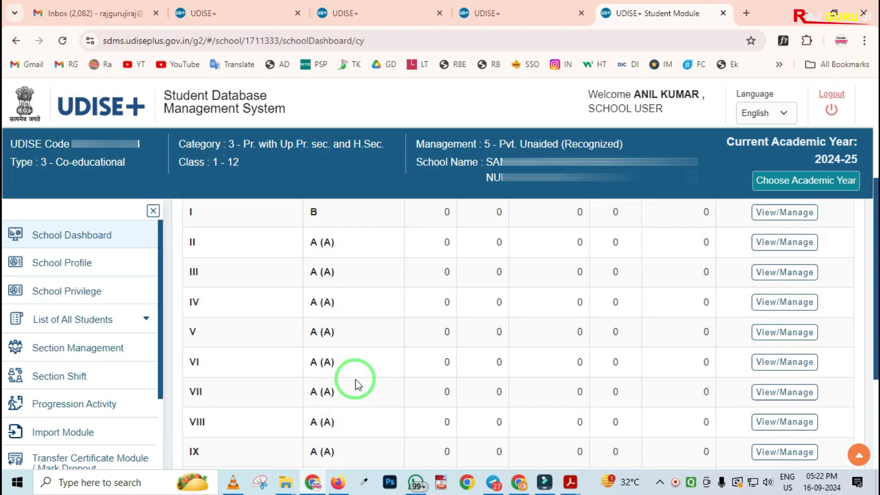
{"action": "scroll", "coordinate": [482, 310], "scroll_direction": "up", "scroll_amount": 3}
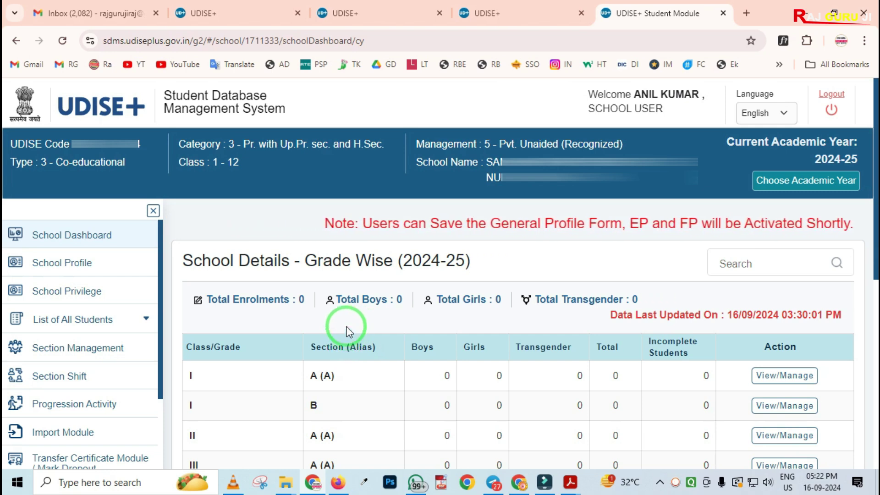
{"action": "scroll", "coordinate": [344, 328], "scroll_direction": "down", "scroll_amount": 2}
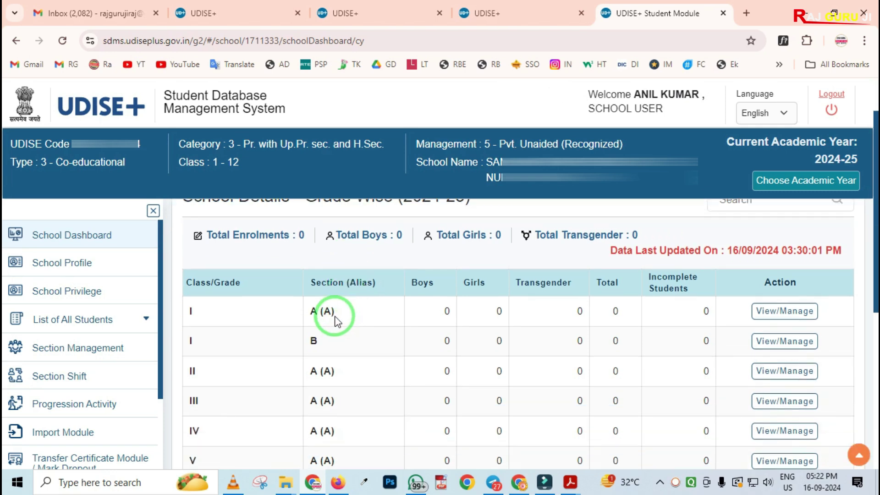
Step: Examine the class I, section A row of the enrolment table and its View/Manage action
{"action": "mouse_move", "coordinate": [182, 294]}
{"action": "left_mouse_down"}
{"action": "mouse_move", "coordinate": [188, 329]}
{"action": "mouse_move", "coordinate": [353, 332]}
{"action": "left_mouse_up"}
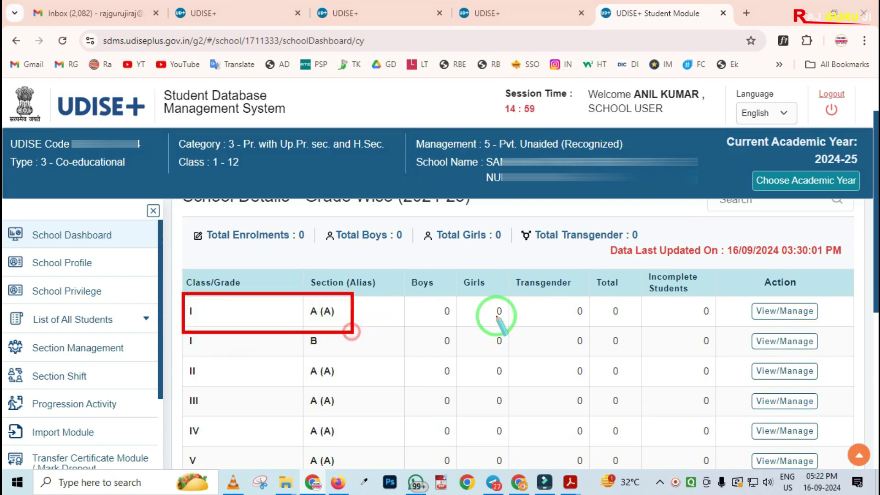
{"action": "mouse_move", "coordinate": [728, 277]}
{"action": "left_mouse_down"}
{"action": "mouse_move", "coordinate": [731, 300]}
{"action": "mouse_move", "coordinate": [844, 326]}
{"action": "left_mouse_up"}
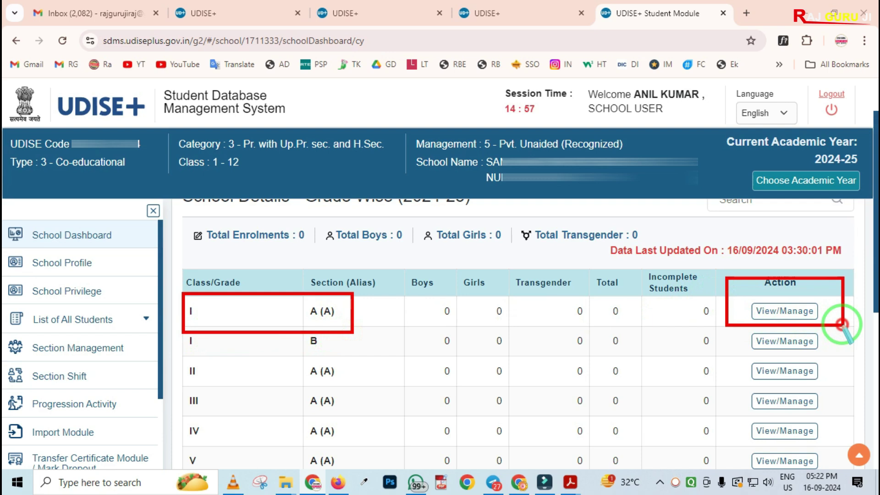
{"action": "left_click_drag", "start_coordinate": [729, 288], "coordinate": [846, 333]}
{"action": "left_click_drag", "start_coordinate": [744, 294], "coordinate": [835, 329]}
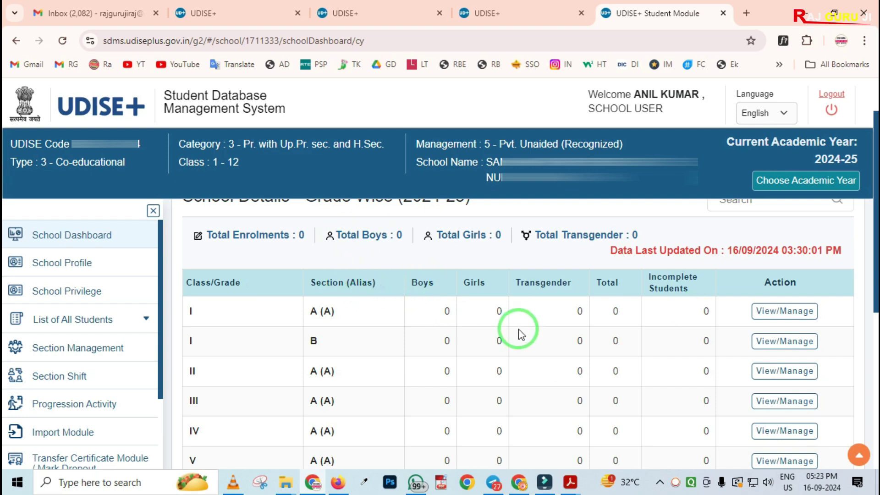
{"action": "scroll", "coordinate": [487, 312], "scroll_direction": "up", "scroll_amount": 1}
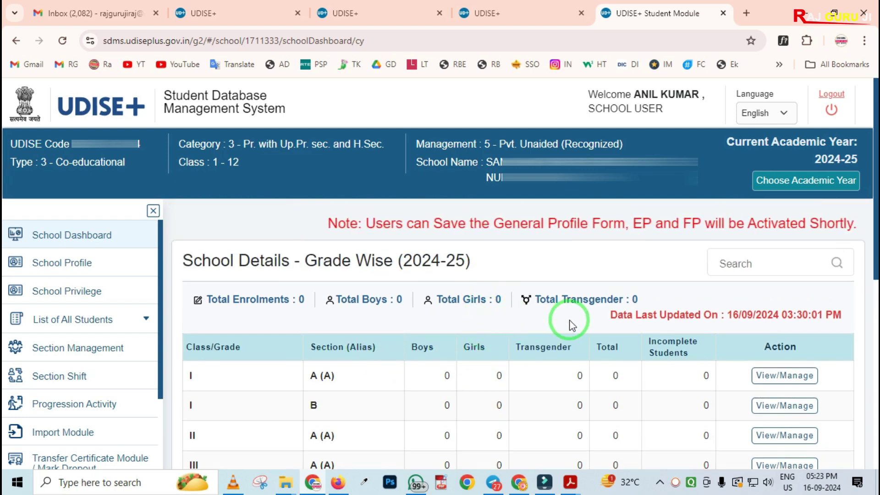
{"action": "scroll", "coordinate": [605, 351], "scroll_direction": "down", "scroll_amount": 1}
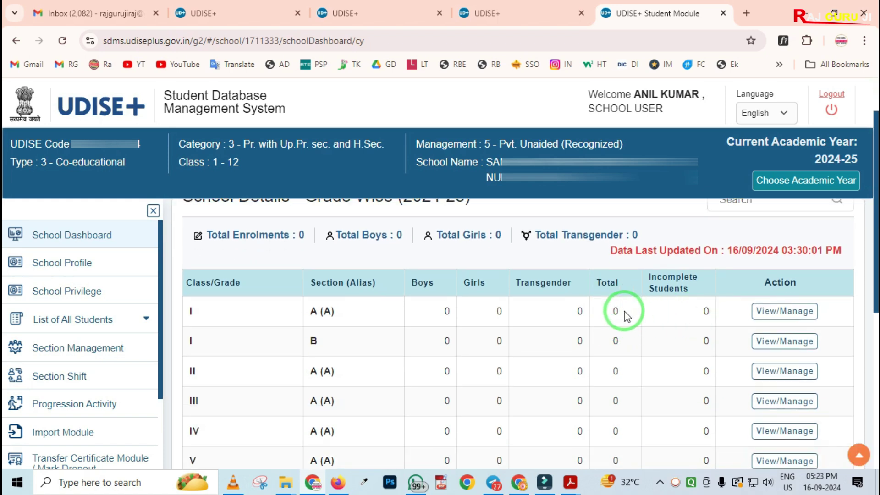
{"action": "left_click_drag", "start_coordinate": [188, 294], "coordinate": [318, 326]}
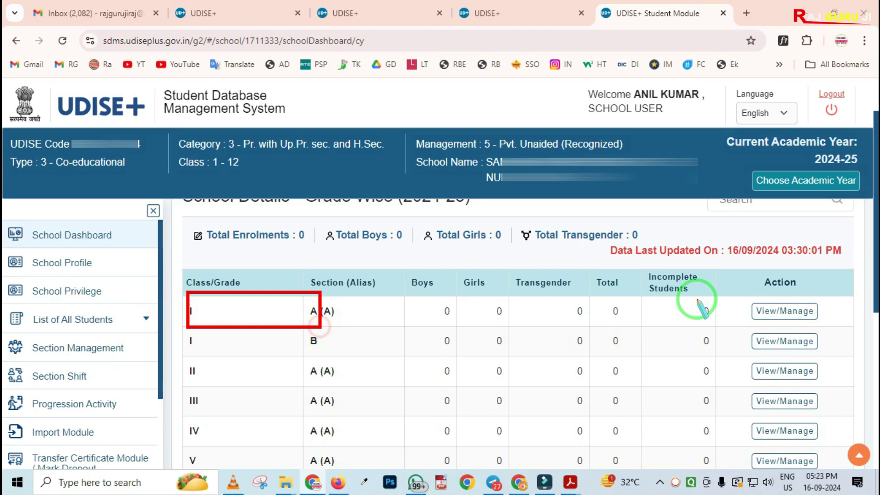
{"action": "mouse_move", "coordinate": [717, 286]}
{"action": "left_mouse_down"}
{"action": "mouse_move", "coordinate": [761, 323]}
{"action": "mouse_move", "coordinate": [832, 323]}
{"action": "left_mouse_up"}
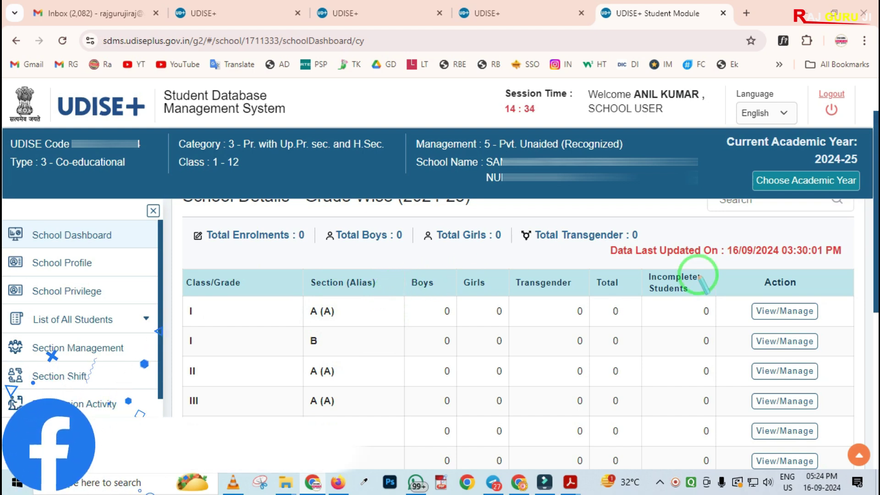
{"action": "mouse_move", "coordinate": [726, 283]}
{"action": "left_mouse_down"}
{"action": "mouse_move", "coordinate": [796, 339]}
{"action": "mouse_move", "coordinate": [848, 339]}
{"action": "left_mouse_up"}
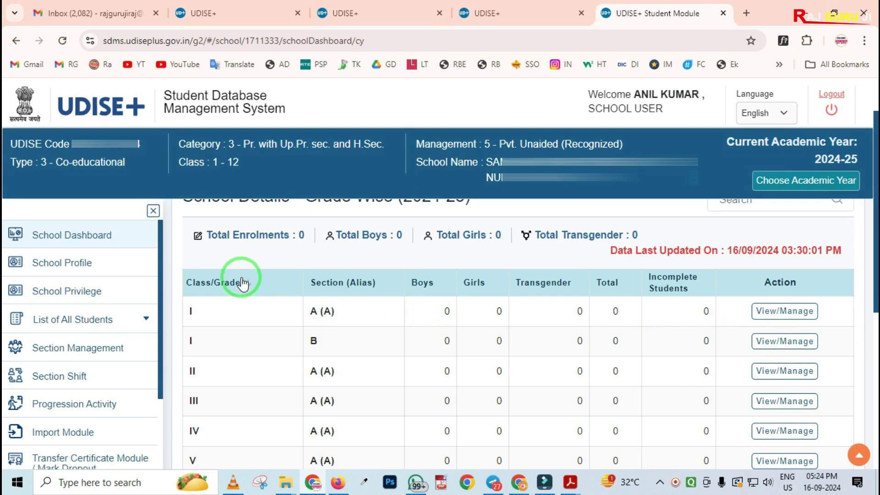
Step: Look over the school's available student modules and open Progression Activity
{"action": "scroll", "coordinate": [220, 298], "scroll_direction": "down", "scroll_amount": 1}
{"action": "scroll", "coordinate": [106, 328], "scroll_direction": "down", "scroll_amount": 1}
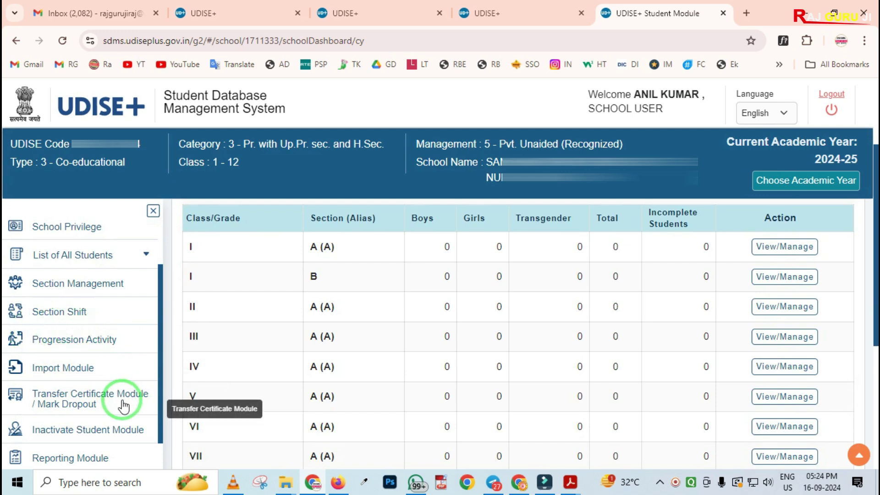
{"action": "mouse_move", "coordinate": [18, 430]}
{"action": "left_mouse_down"}
{"action": "mouse_move", "coordinate": [74, 456]}
{"action": "mouse_move", "coordinate": [157, 448]}
{"action": "left_mouse_up"}
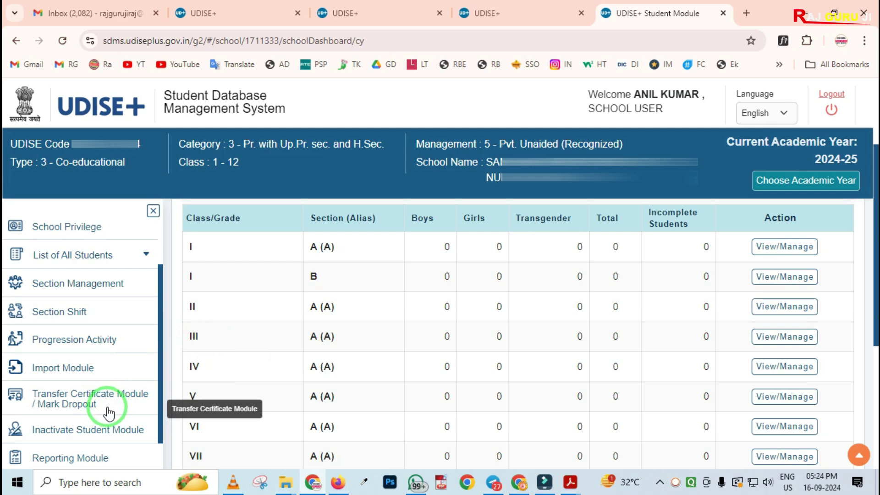
{"action": "scroll", "coordinate": [105, 395], "scroll_direction": "up", "scroll_amount": 2}
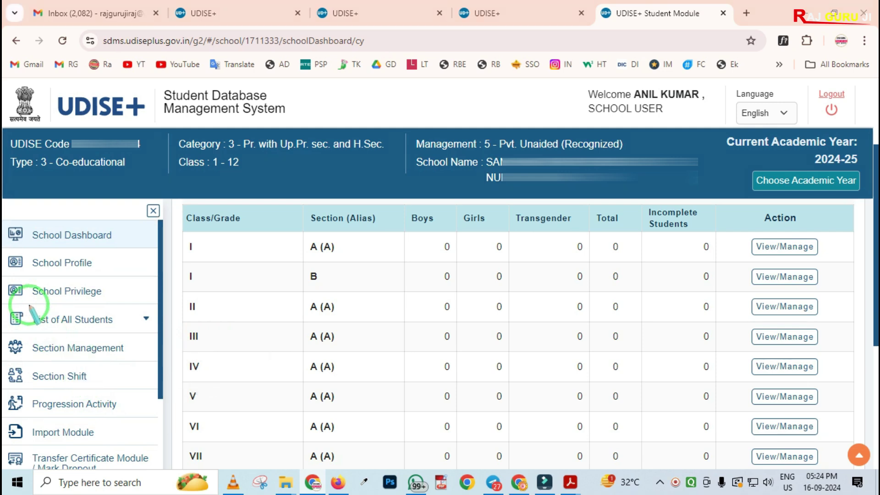
{"action": "mouse_move", "coordinate": [3, 206]}
{"action": "left_mouse_down"}
{"action": "mouse_move", "coordinate": [99, 451]}
{"action": "mouse_move", "coordinate": [173, 492]}
{"action": "left_mouse_up"}
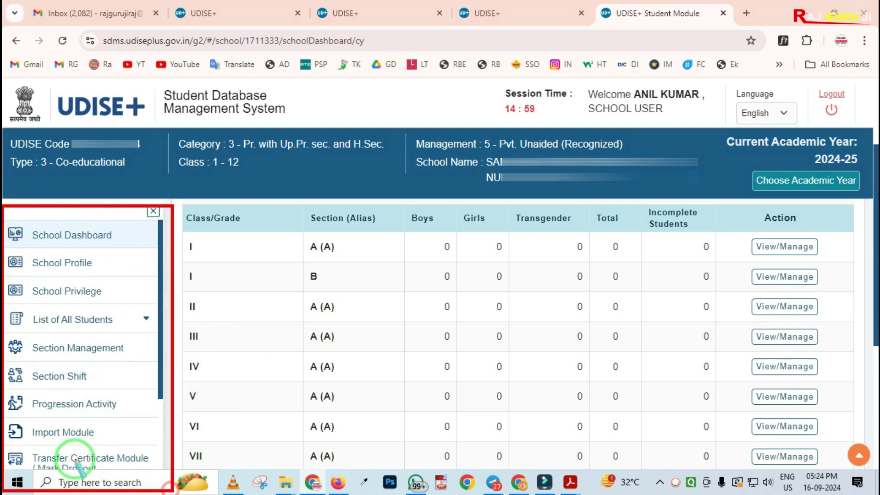
{"action": "mouse_move", "coordinate": [19, 387]}
{"action": "left_mouse_down"}
{"action": "mouse_move", "coordinate": [46, 405]}
{"action": "mouse_move", "coordinate": [132, 415]}
{"action": "left_mouse_up"}
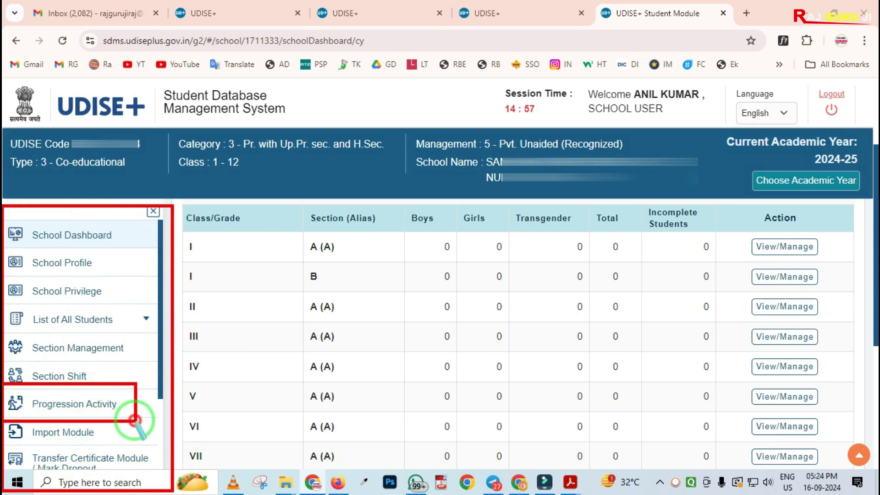
{"action": "left_click", "coordinate": [104, 405]}
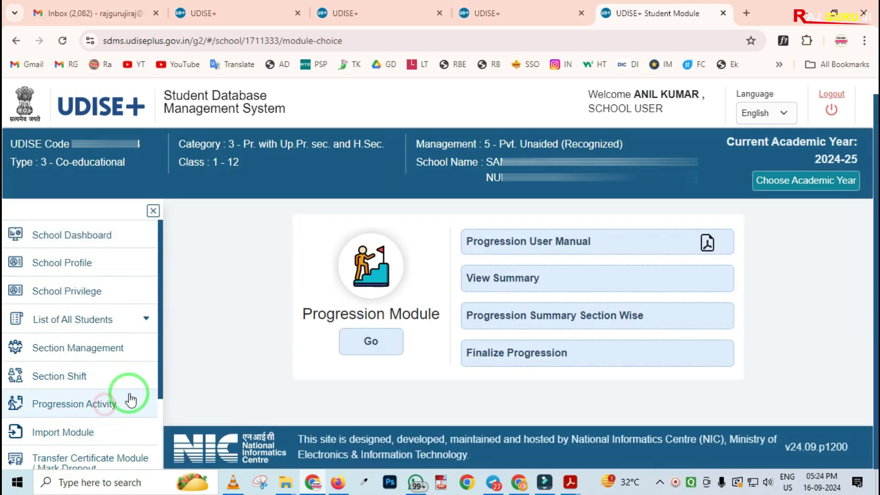
Step: Look over the Progression Module's options and open the Progression Summary Section Wise
{"action": "mouse_move", "coordinate": [443, 215]}
{"action": "left_mouse_down"}
{"action": "mouse_move", "coordinate": [589, 359]}
{"action": "mouse_move", "coordinate": [765, 362]}
{"action": "mouse_move", "coordinate": [783, 409]}
{"action": "left_mouse_up"}
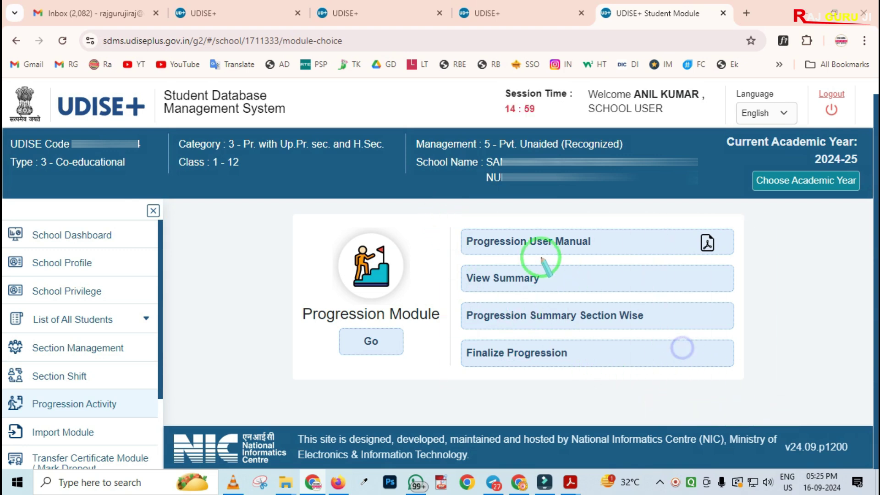
{"action": "mouse_move", "coordinate": [472, 216]}
{"action": "left_mouse_down"}
{"action": "mouse_move", "coordinate": [649, 271]}
{"action": "mouse_move", "coordinate": [736, 254]}
{"action": "left_mouse_up"}
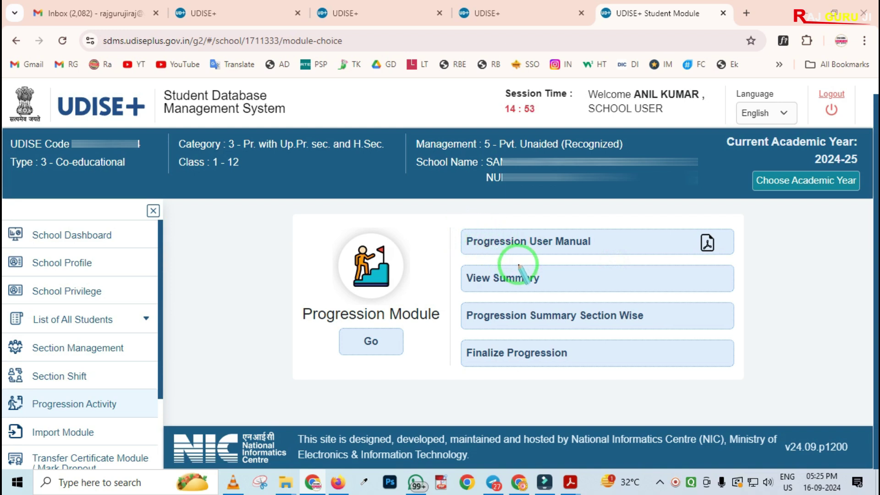
{"action": "mouse_move", "coordinate": [450, 259]}
{"action": "left_mouse_down"}
{"action": "mouse_move", "coordinate": [526, 301]}
{"action": "mouse_move", "coordinate": [620, 303]}
{"action": "left_mouse_up"}
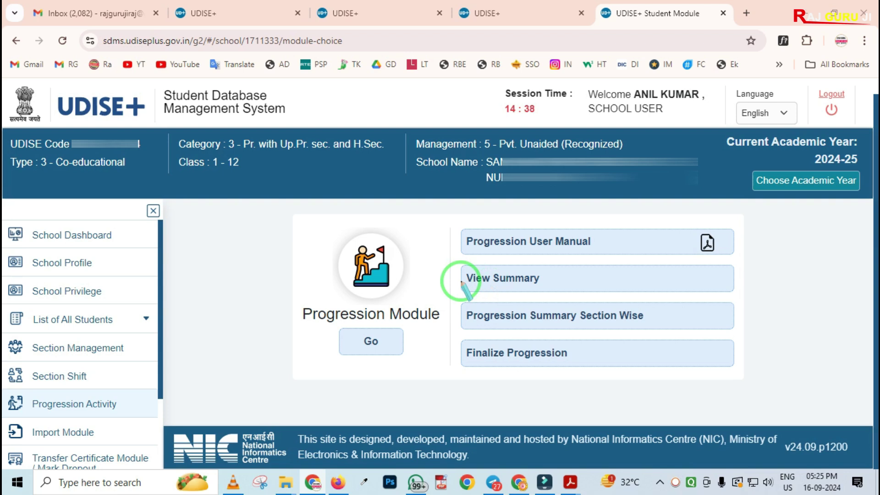
{"action": "mouse_move", "coordinate": [570, 300]}
{"action": "left_mouse_down"}
{"action": "mouse_move", "coordinate": [613, 334]}
{"action": "mouse_move", "coordinate": [654, 344]}
{"action": "left_mouse_up"}
{"action": "left_click_drag", "start_coordinate": [458, 296], "coordinate": [592, 335]}
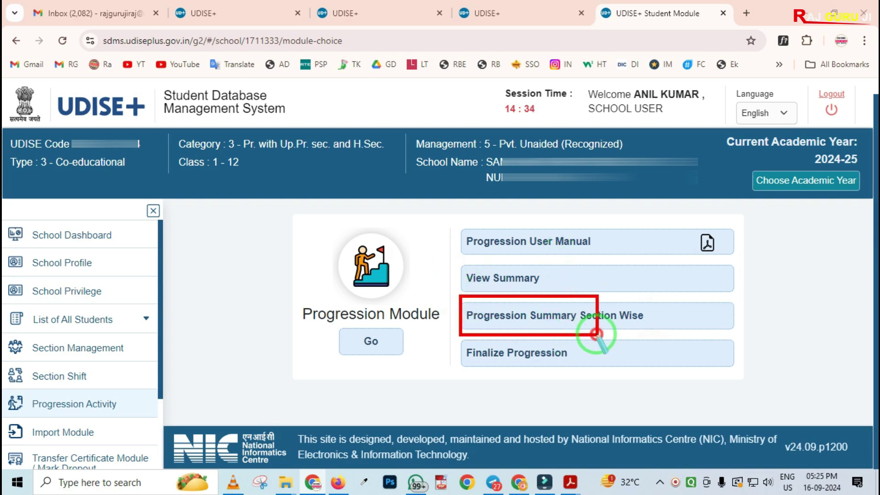
{"action": "left_click", "coordinate": [507, 323]}
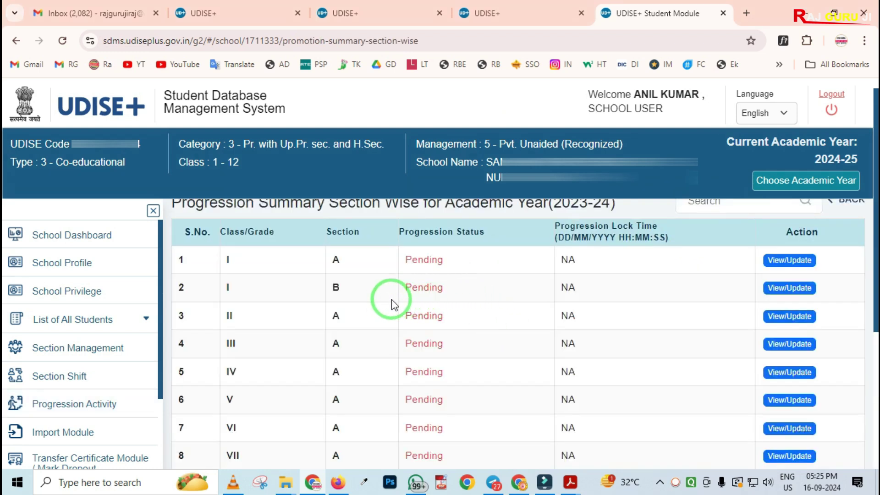
Step: Review the progression status and View/Update action of each class and section for 2023-24, and return to the Progression Module options
{"action": "scroll", "coordinate": [389, 300], "scroll_direction": "down", "scroll_amount": 5}
{"action": "scroll", "coordinate": [461, 378], "scroll_direction": "up", "scroll_amount": 4}
{"action": "scroll", "coordinate": [460, 378], "scroll_direction": "up", "scroll_amount": 1}
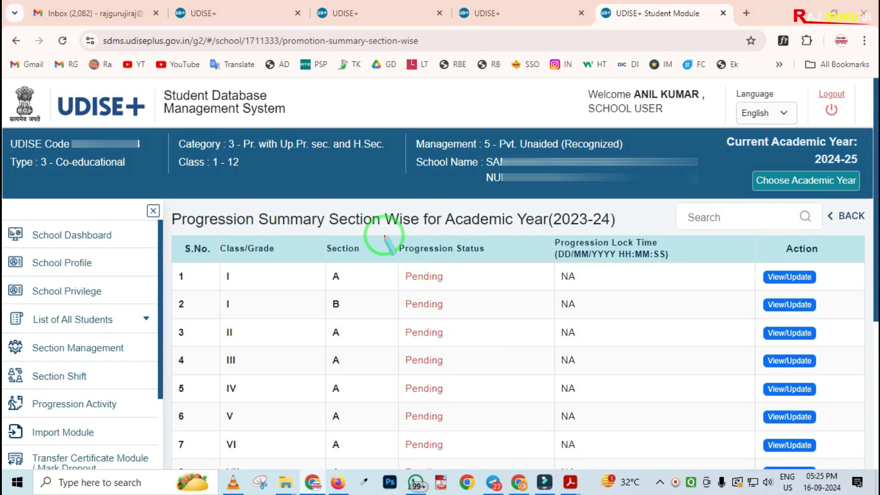
{"action": "left_click_drag", "start_coordinate": [384, 235], "coordinate": [513, 265]}
{"action": "mouse_move", "coordinate": [386, 259]}
{"action": "left_mouse_down"}
{"action": "mouse_move", "coordinate": [472, 466]}
{"action": "mouse_move", "coordinate": [483, 463]}
{"action": "left_mouse_up"}
{"action": "left_click", "coordinate": [429, 376]}
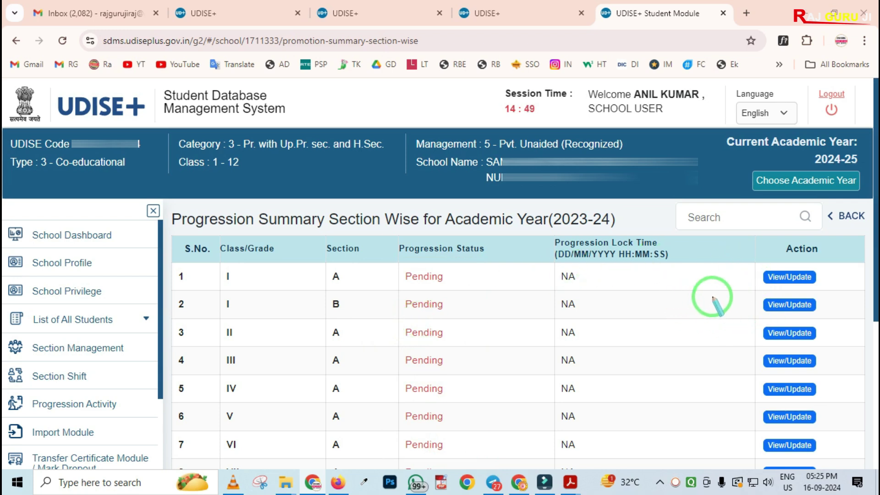
{"action": "mouse_move", "coordinate": [753, 261]}
{"action": "left_mouse_down"}
{"action": "mouse_move", "coordinate": [786, 287]}
{"action": "mouse_move", "coordinate": [828, 287]}
{"action": "left_mouse_up"}
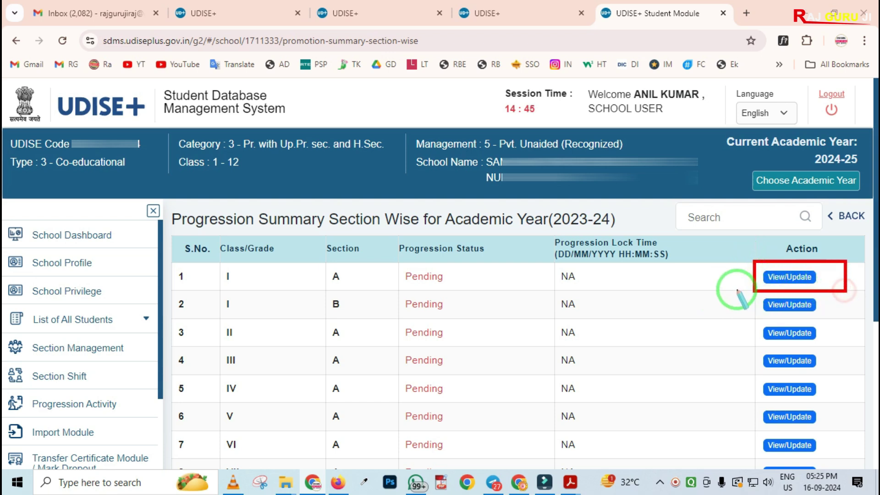
{"action": "key", "text": "Escape"}
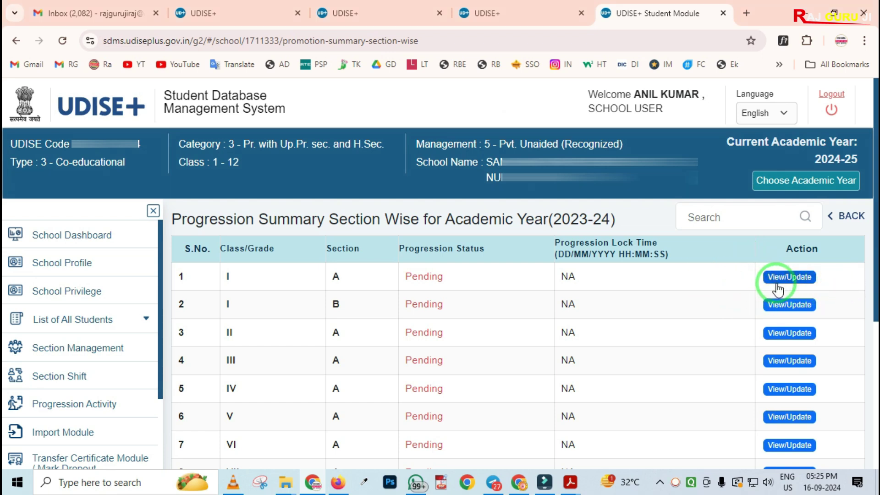
{"action": "left_click", "coordinate": [848, 216]}
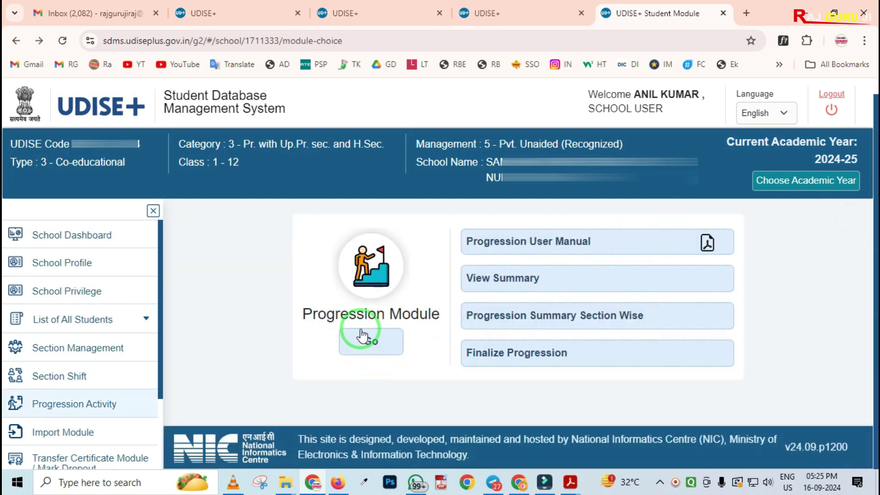
Step: Open the Progression Module and load the student list for class I, section A
{"action": "left_click", "coordinate": [375, 345]}
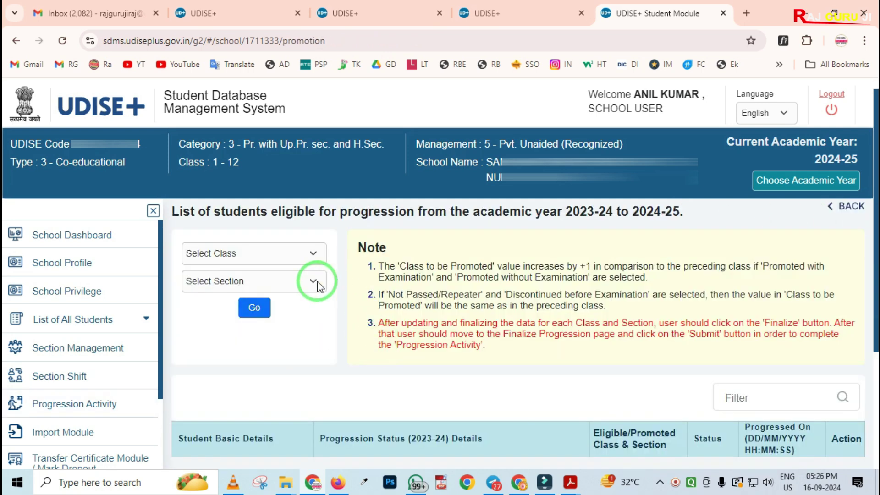
{"action": "left_click", "coordinate": [249, 255]}
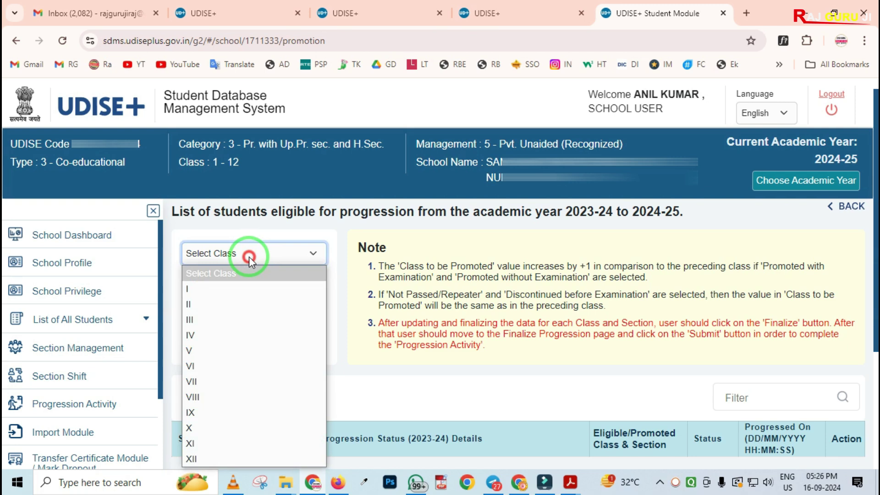
{"action": "left_click", "coordinate": [201, 288]}
{"action": "left_click", "coordinate": [234, 285]}
{"action": "left_click", "coordinate": [222, 315]}
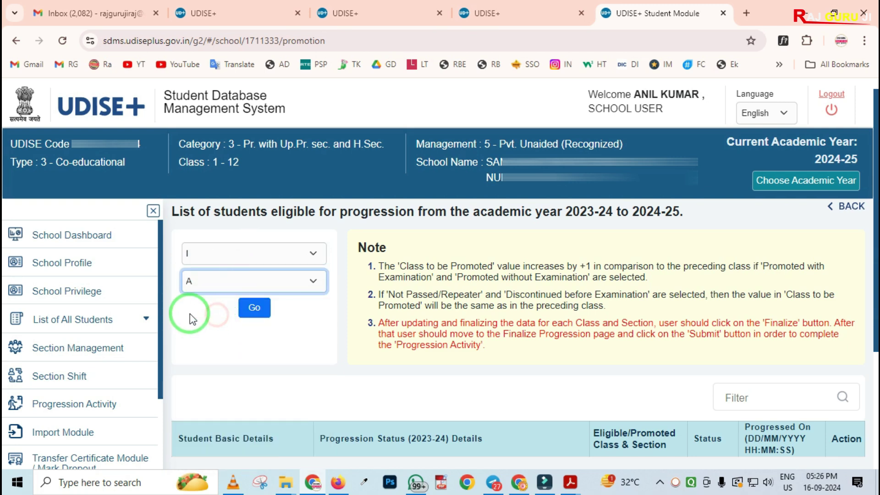
{"action": "left_click", "coordinate": [255, 308]}
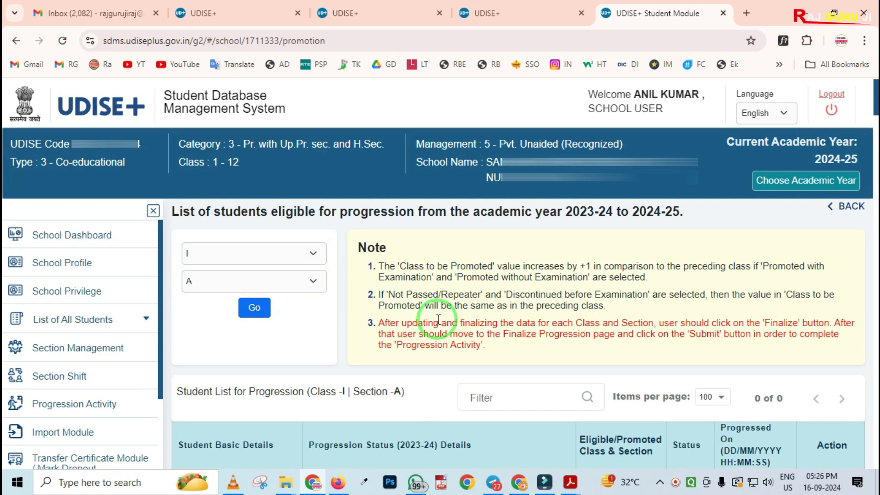
Step: Look through the class I, section A progression list down to the Finalize option and return to the first student
{"action": "scroll", "coordinate": [404, 305], "scroll_direction": "down", "scroll_amount": 4}
{"action": "scroll", "coordinate": [403, 305], "scroll_direction": "down", "scroll_amount": 5}
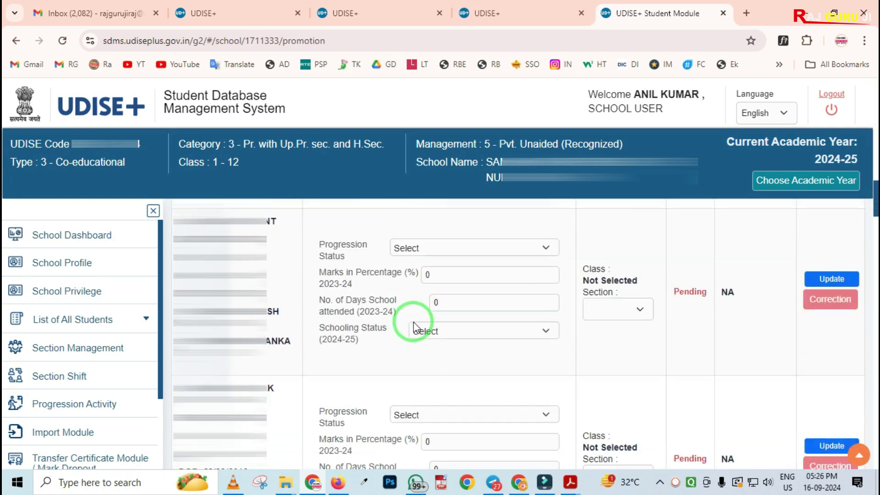
{"action": "scroll", "coordinate": [414, 328], "scroll_direction": "down", "scroll_amount": 8}
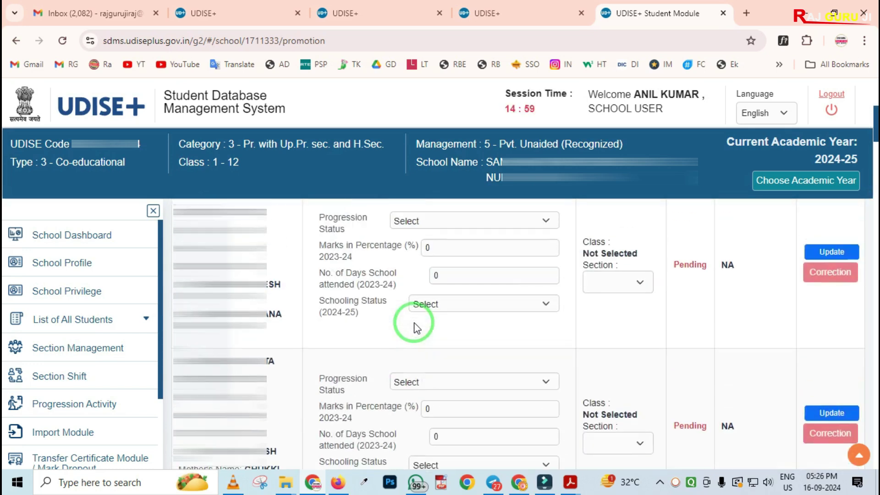
{"action": "scroll", "coordinate": [415, 327], "scroll_direction": "up", "scroll_amount": 1}
{"action": "scroll", "coordinate": [415, 323], "scroll_direction": "down", "scroll_amount": 1}
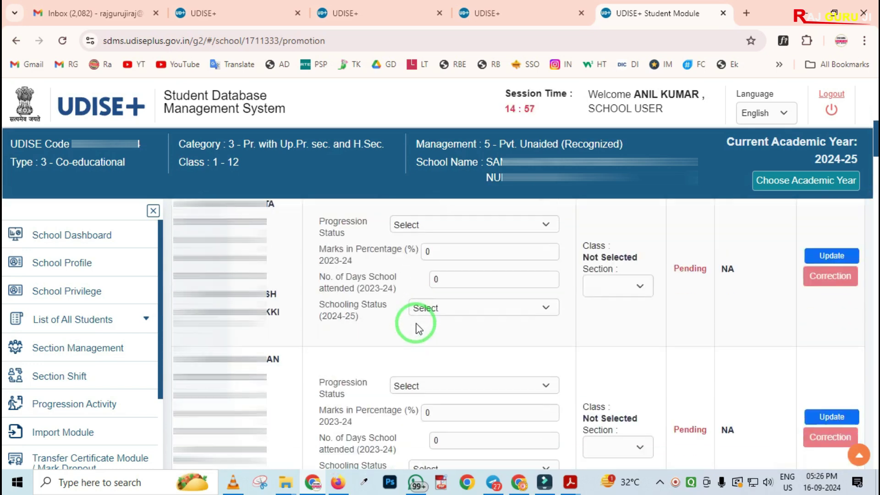
{"action": "scroll", "coordinate": [527, 383], "scroll_direction": "down", "scroll_amount": 10}
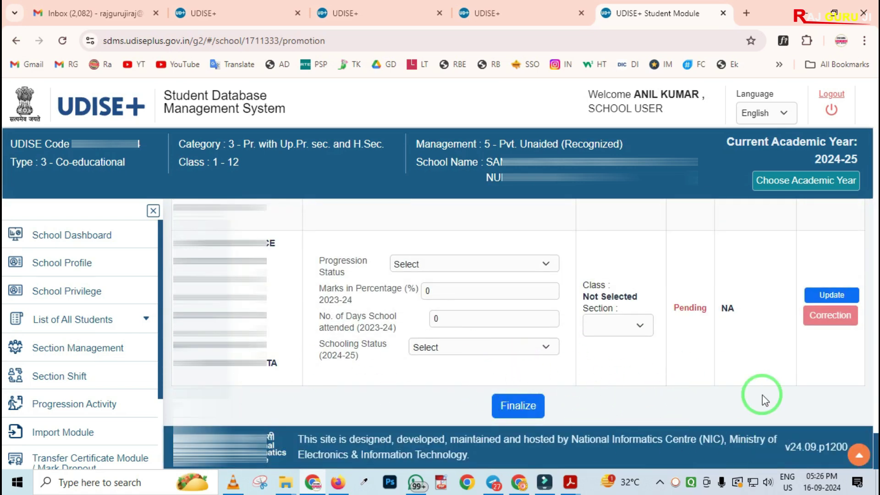
{"action": "scroll", "coordinate": [601, 405], "scroll_direction": "up", "scroll_amount": 6}
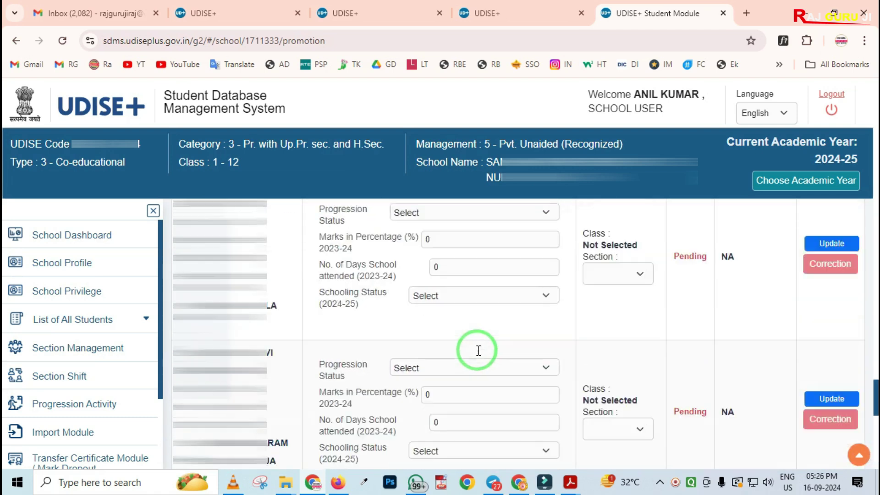
{"action": "scroll", "coordinate": [478, 350], "scroll_direction": "up", "scroll_amount": 5}
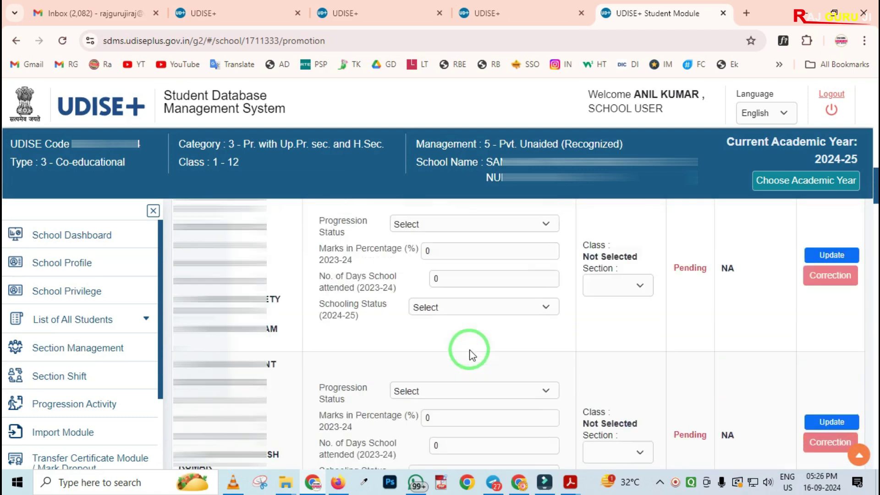
{"action": "scroll", "coordinate": [389, 342], "scroll_direction": "up", "scroll_amount": 5}
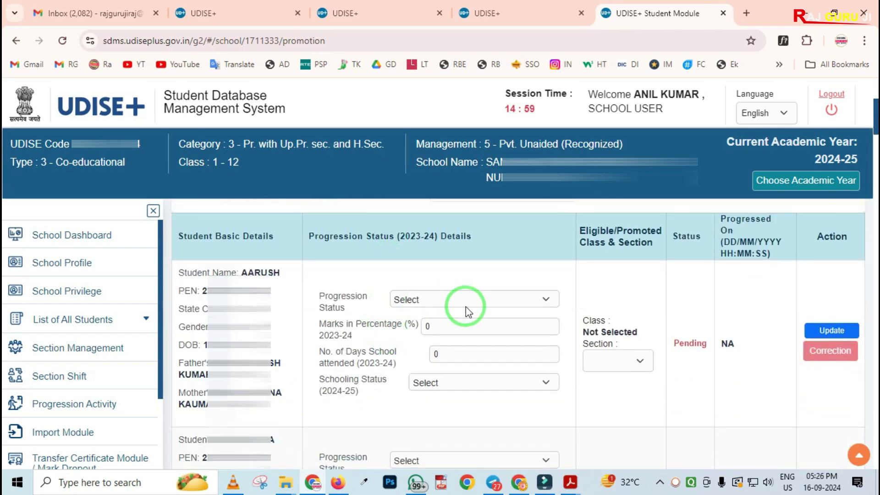
Step: Set the first student's Progression Status to Promoted/Passed with Examination
{"action": "mouse_move", "coordinate": [163, 247]}
{"action": "left_mouse_down"}
{"action": "mouse_move", "coordinate": [161, 293]}
{"action": "mouse_move", "coordinate": [313, 415]}
{"action": "left_mouse_up"}
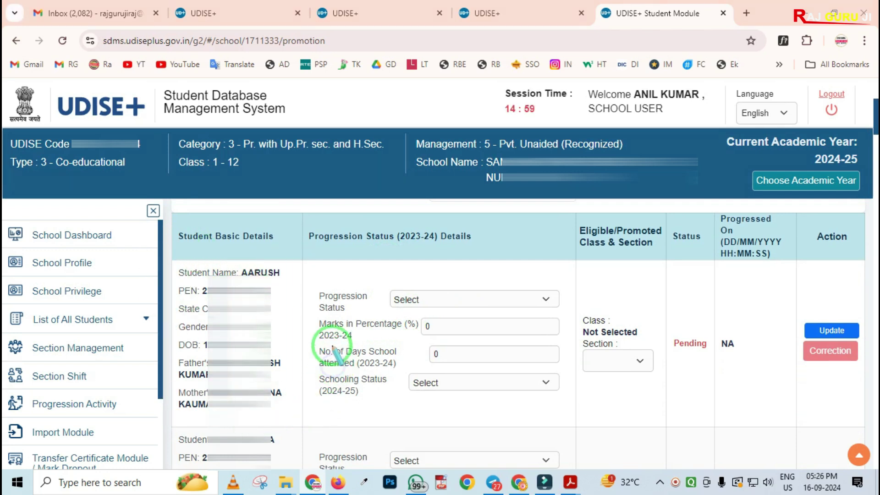
{"action": "left_click_drag", "start_coordinate": [312, 281], "coordinate": [358, 321]}
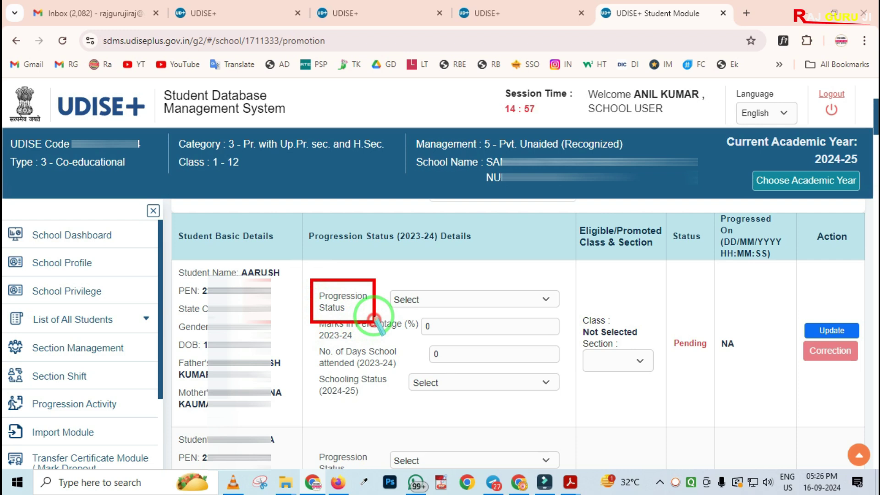
{"action": "left_click", "coordinate": [415, 300]}
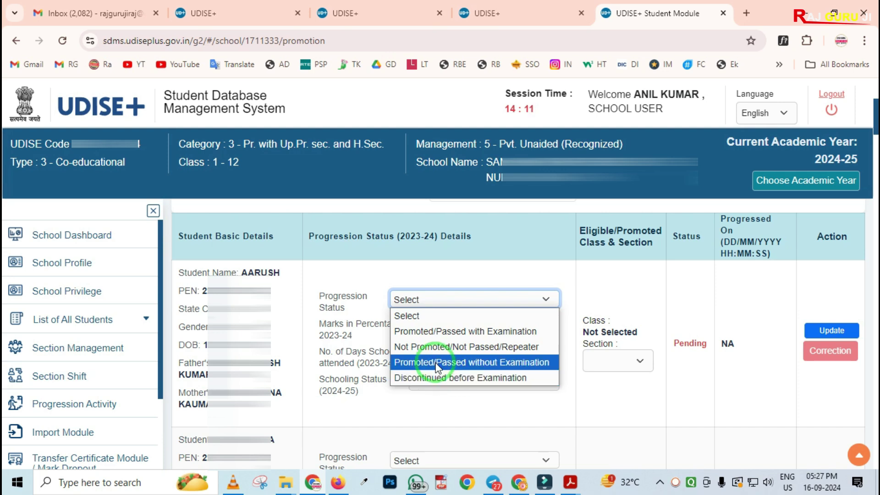
{"action": "left_click", "coordinate": [420, 333]}
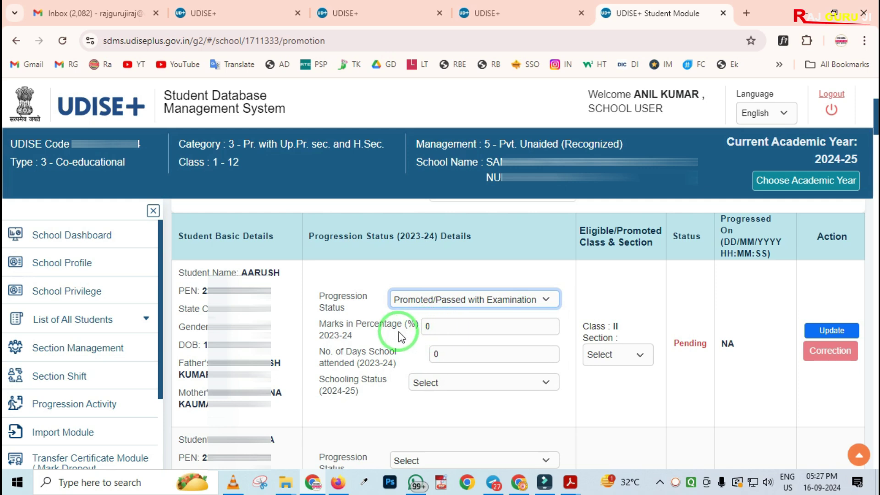
Step: Enter 85 as the first student's 2023-24 marks percentage and 210 as the number of days school was attended
{"action": "mouse_move", "coordinate": [303, 309]}
{"action": "left_mouse_down"}
{"action": "mouse_move", "coordinate": [385, 362]}
{"action": "mouse_move", "coordinate": [425, 347]}
{"action": "left_mouse_up"}
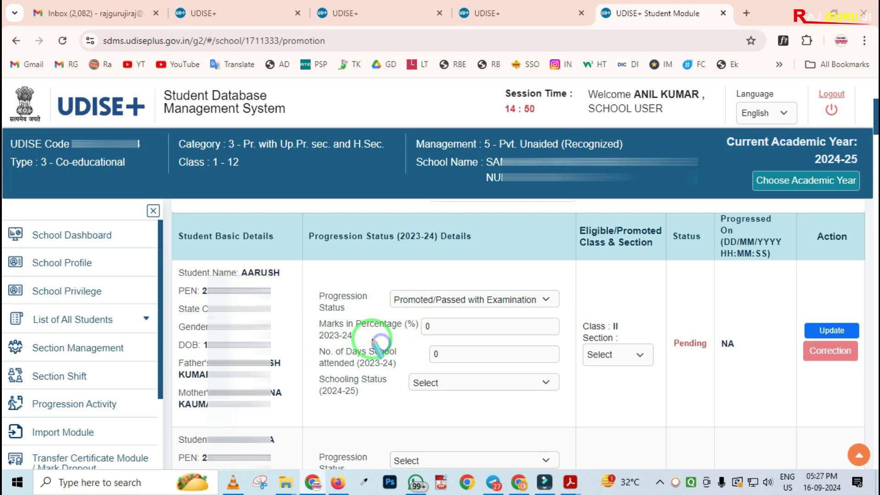
{"action": "double_click", "coordinate": [430, 325]}
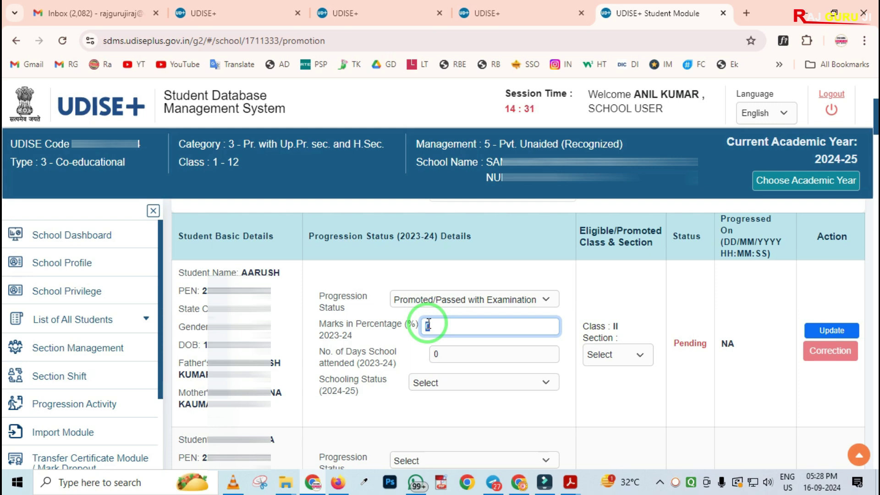
{"action": "type", "text": "85"}
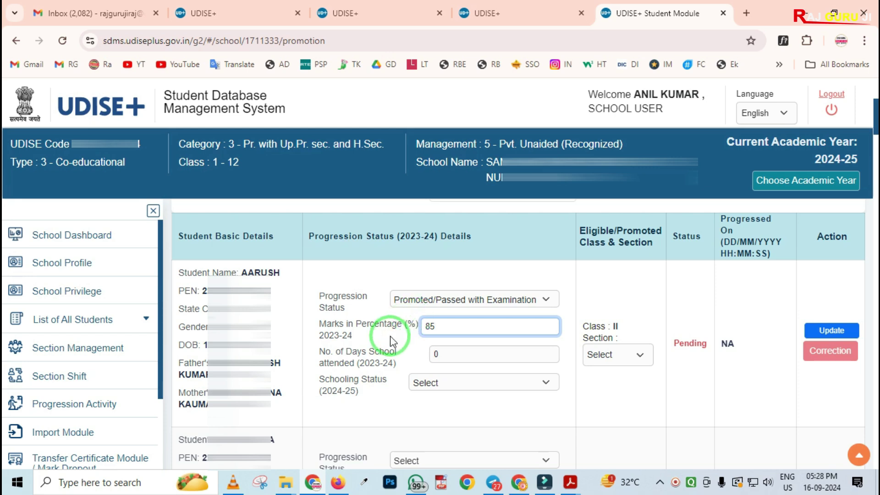
{"action": "left_click", "coordinate": [349, 348]}
{"action": "mouse_move", "coordinate": [315, 341]}
{"action": "left_mouse_down"}
{"action": "mouse_move", "coordinate": [322, 356]}
{"action": "mouse_move", "coordinate": [357, 368]}
{"action": "left_mouse_up"}
{"action": "left_click_drag", "start_coordinate": [403, 369], "coordinate": [411, 371]}
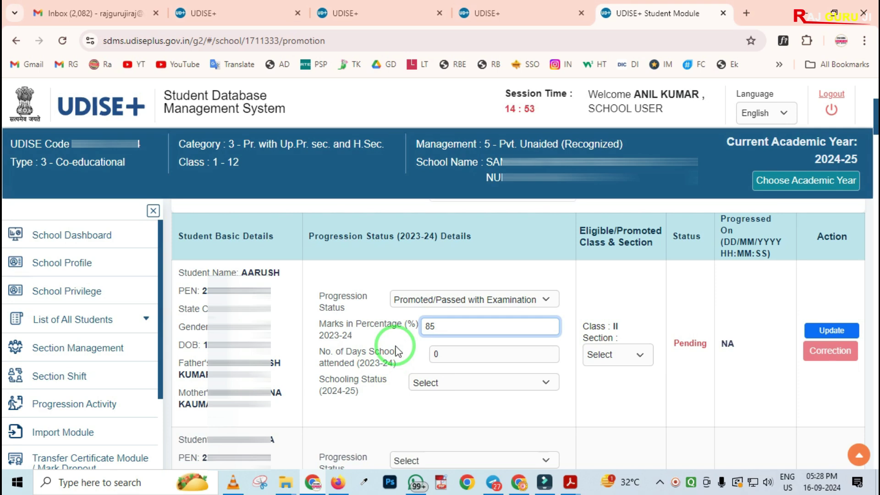
{"action": "left_click", "coordinate": [430, 350]}
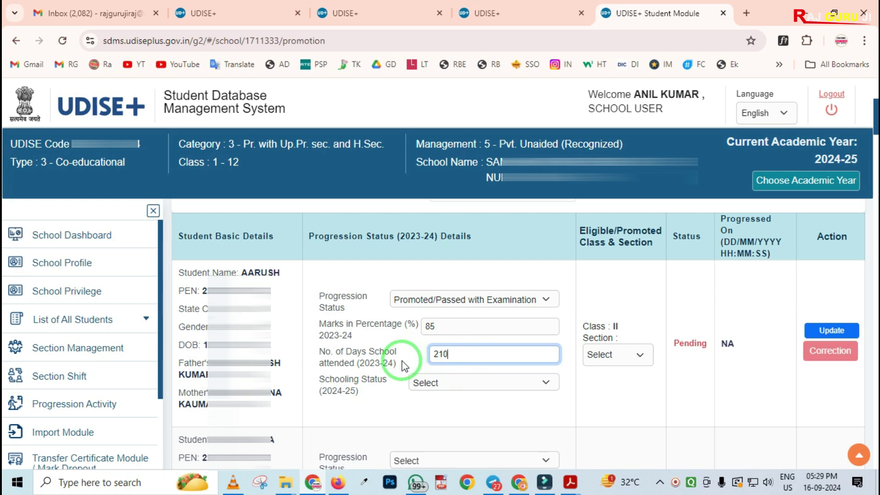
Step: Set the first student's Schooling Status for 2024-25 to Studying in Same School
{"action": "mouse_move", "coordinate": [307, 366]}
{"action": "left_mouse_down"}
{"action": "mouse_move", "coordinate": [309, 390]}
{"action": "mouse_move", "coordinate": [398, 412]}
{"action": "left_mouse_up"}
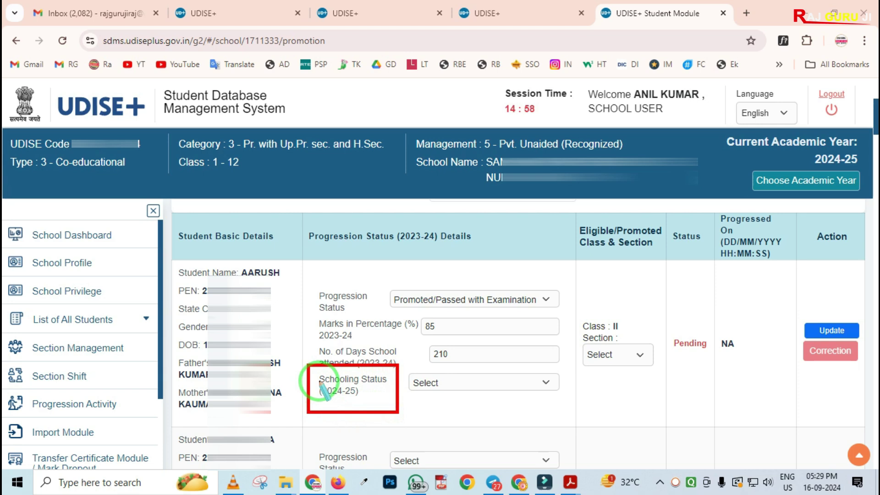
{"action": "left_click_drag", "start_coordinate": [319, 381], "coordinate": [389, 400]}
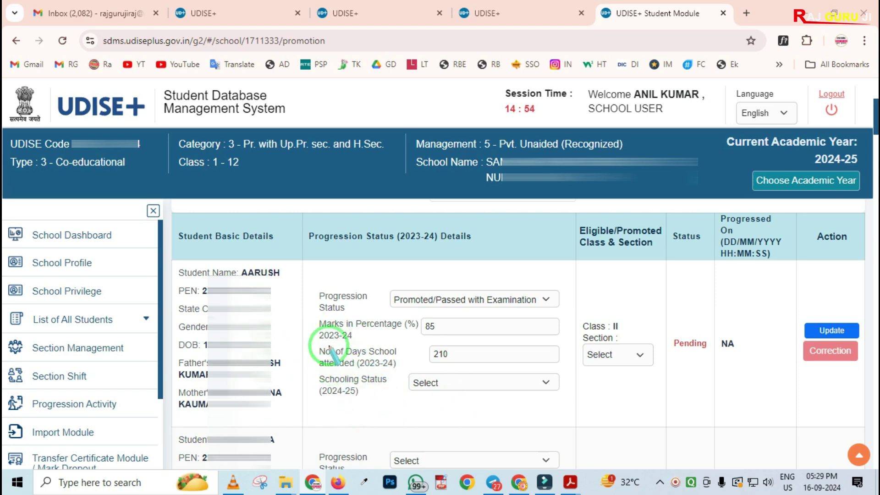
{"action": "mouse_move", "coordinate": [312, 323]}
{"action": "left_mouse_down"}
{"action": "mouse_move", "coordinate": [351, 353]}
{"action": "mouse_move", "coordinate": [316, 392]}
{"action": "mouse_move", "coordinate": [392, 419]}
{"action": "left_mouse_up"}
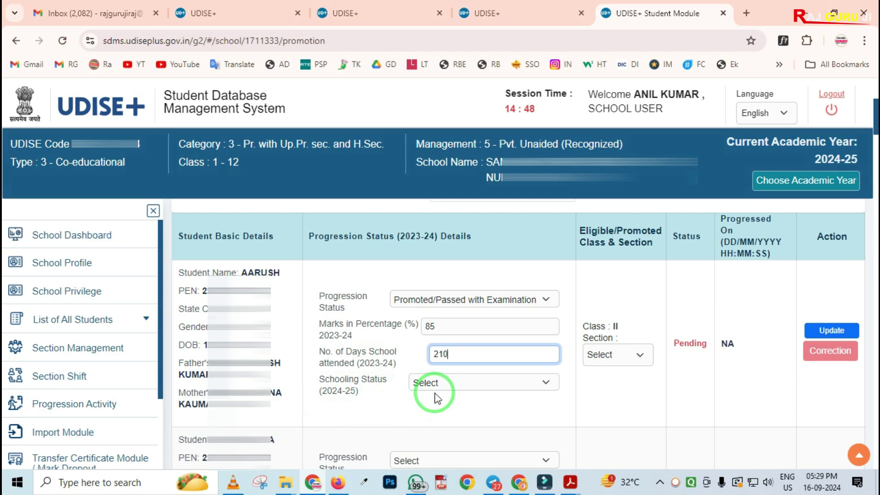
{"action": "left_click", "coordinate": [453, 386]}
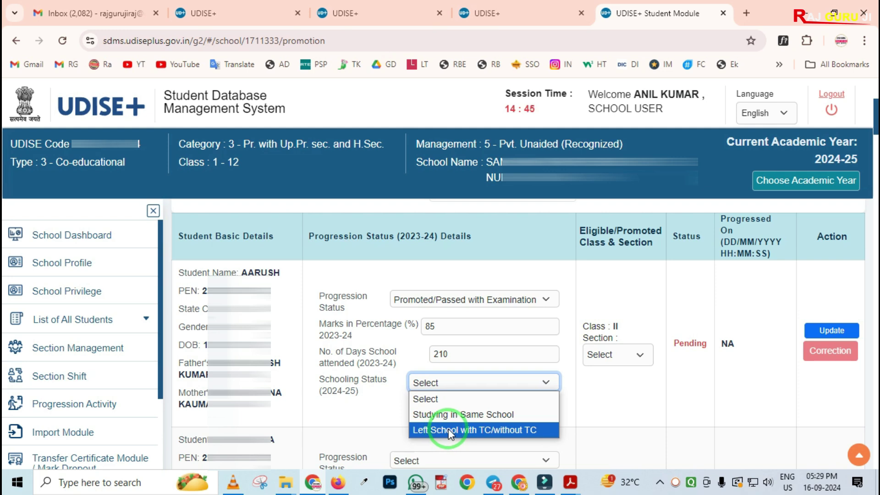
{"action": "left_click", "coordinate": [429, 415]}
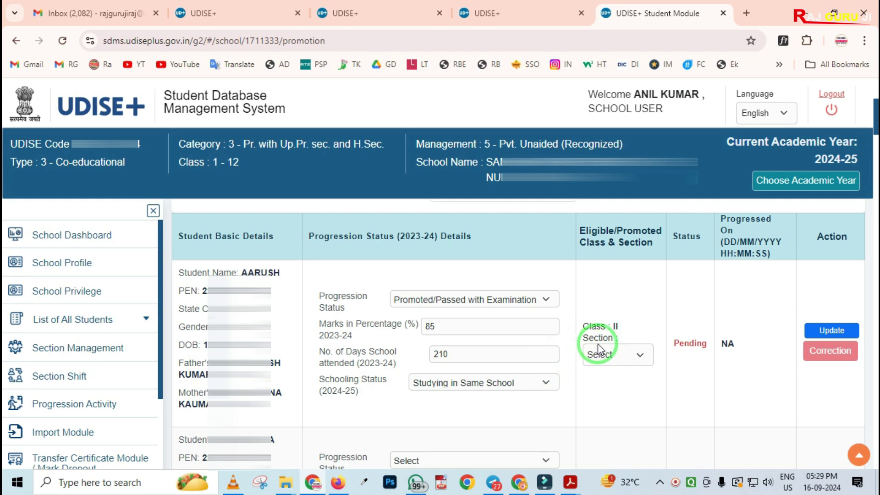
Step: Assign the first student to section A of class II and save the student's progression details
{"action": "left_click_drag", "start_coordinate": [590, 315], "coordinate": [629, 340]}
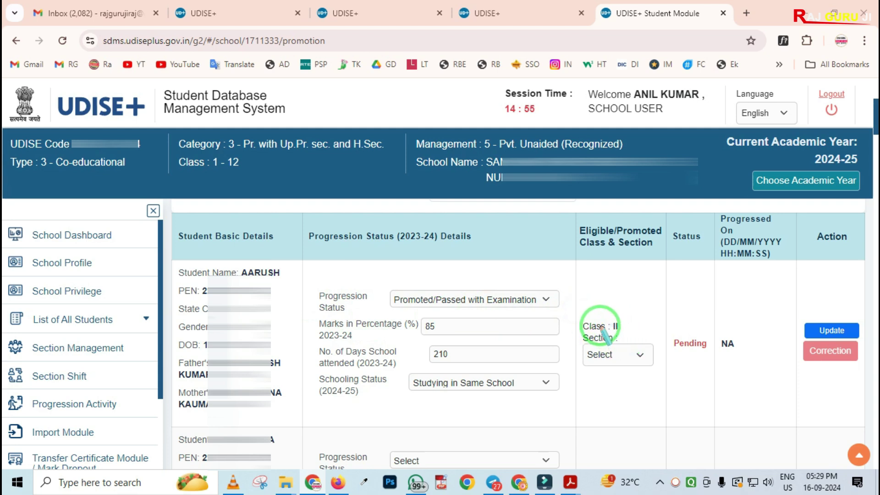
{"action": "left_click", "coordinate": [608, 358]}
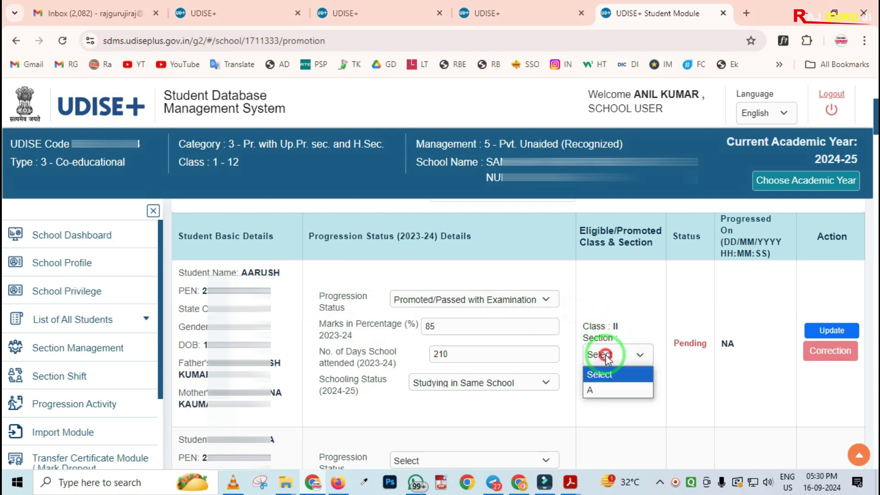
{"action": "left_click", "coordinate": [600, 390]}
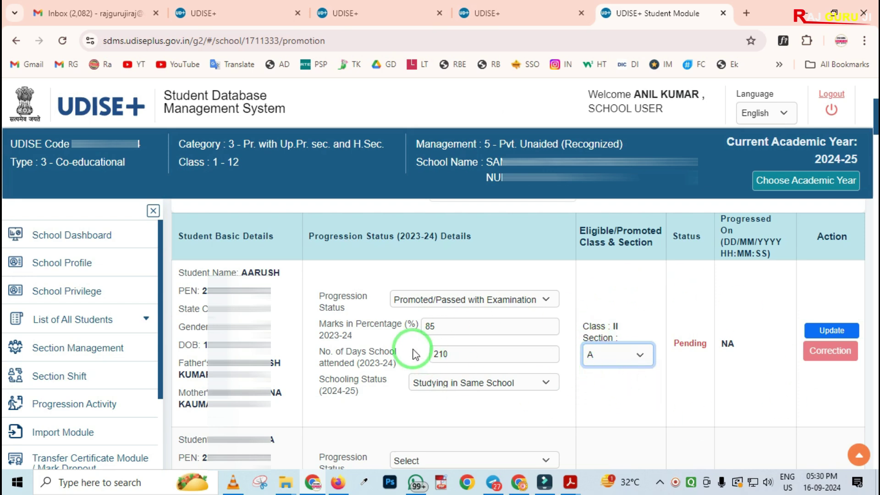
{"action": "left_click", "coordinate": [834, 337]}
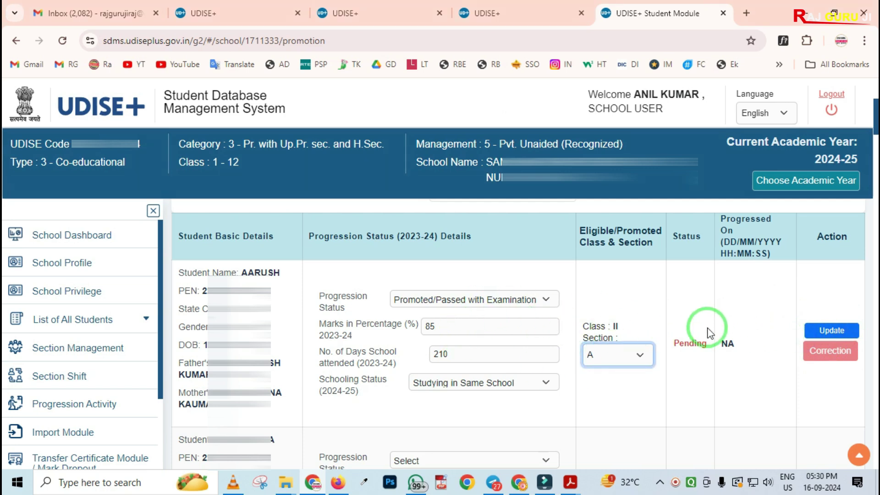
{"action": "left_click", "coordinate": [823, 333]}
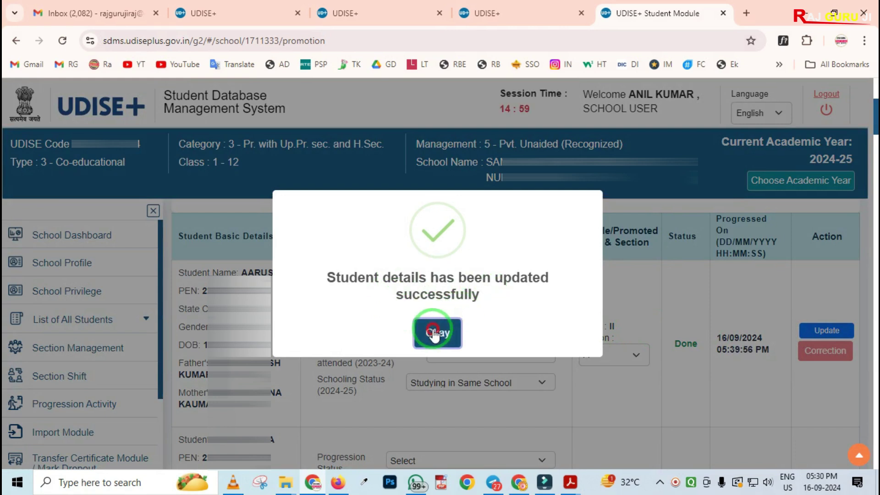
{"action": "left_click", "coordinate": [435, 333]}
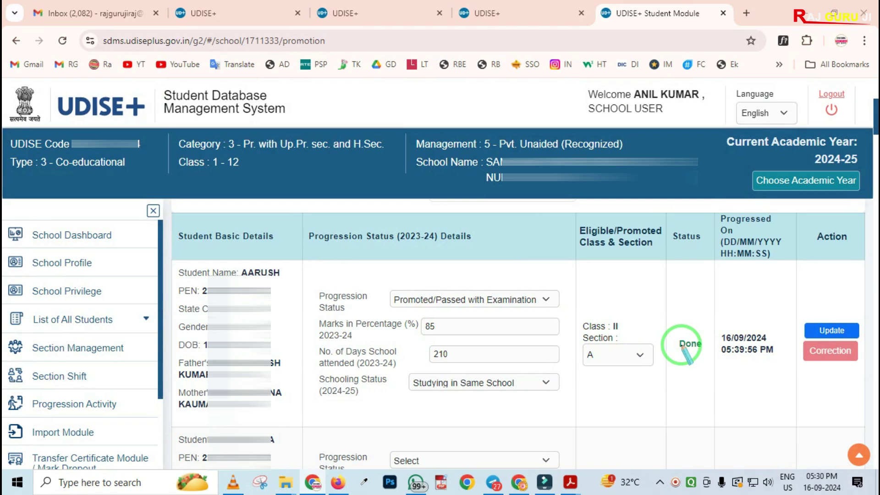
Step: Check the first student's progression status, then look through the remaining students' entries in the class I, section A list
{"action": "left_click_drag", "start_coordinate": [660, 310], "coordinate": [715, 379]}
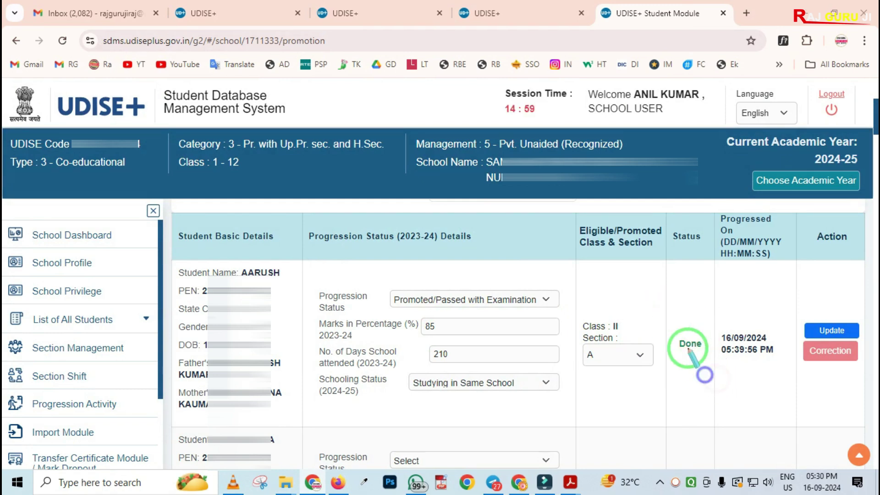
{"action": "key", "text": "Escape"}
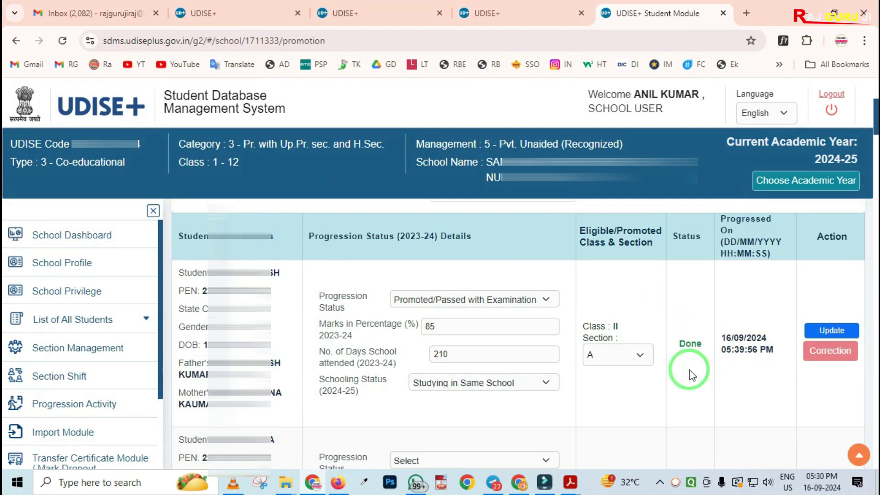
{"action": "scroll", "coordinate": [691, 375], "scroll_direction": "down", "scroll_amount": 3}
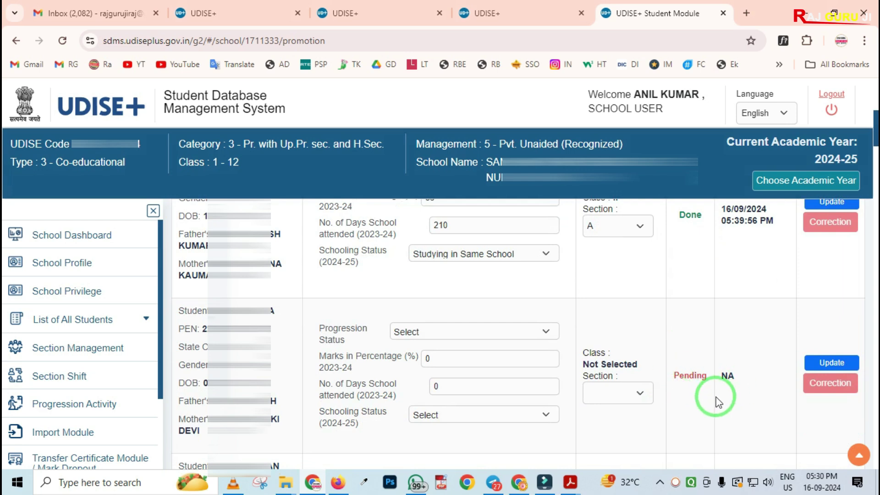
{"action": "scroll", "coordinate": [716, 399], "scroll_direction": "up", "scroll_amount": 3}
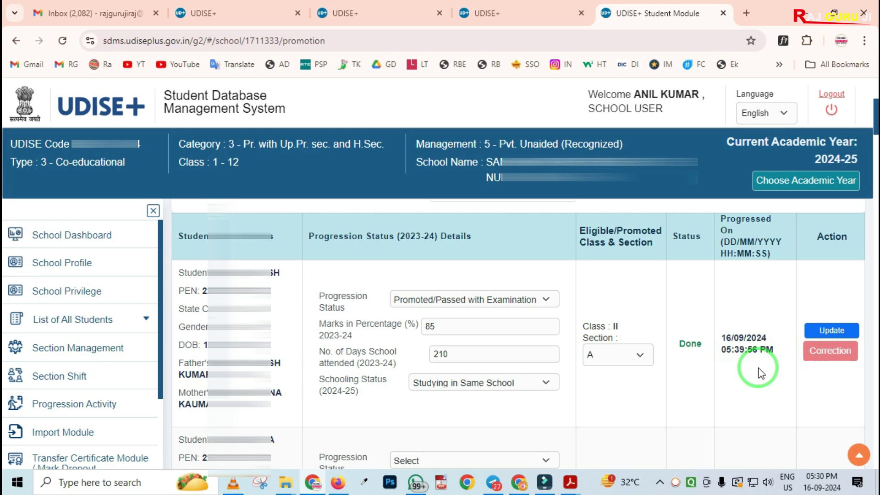
{"action": "scroll", "coordinate": [578, 339], "scroll_direction": "down", "scroll_amount": 1}
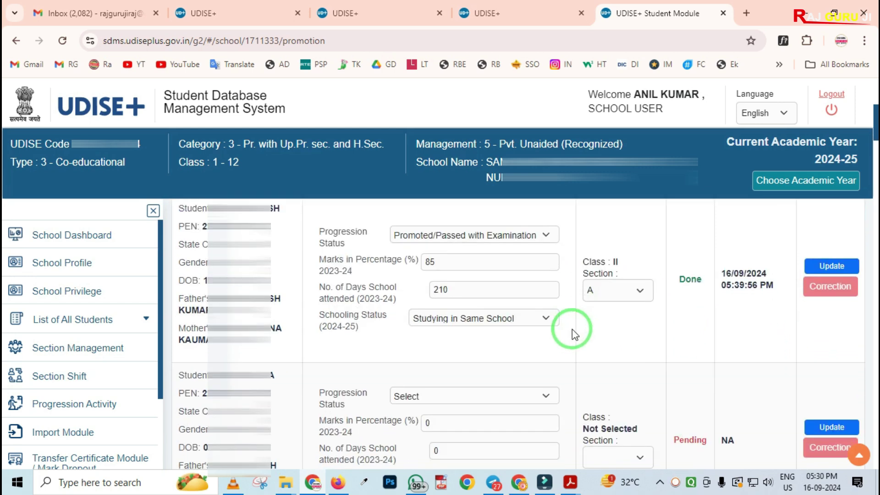
{"action": "scroll", "coordinate": [567, 319], "scroll_direction": "down", "scroll_amount": 8}
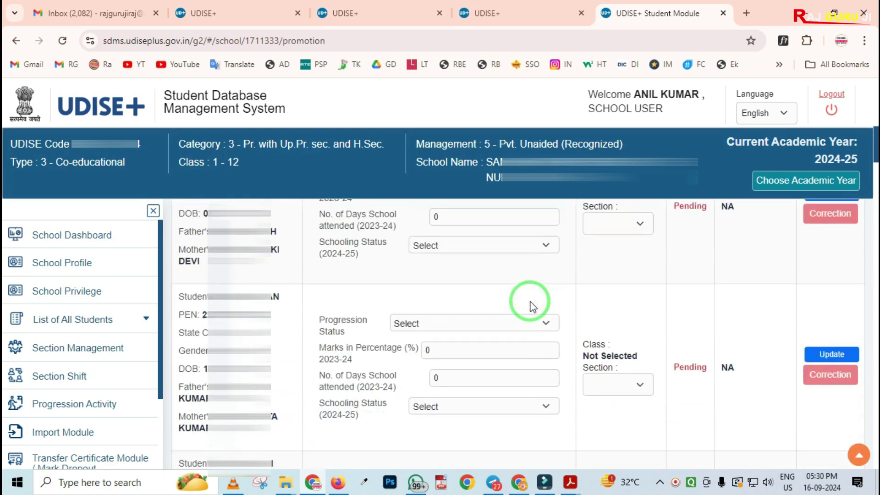
{"action": "scroll", "coordinate": [539, 293], "scroll_direction": "down", "scroll_amount": 8}
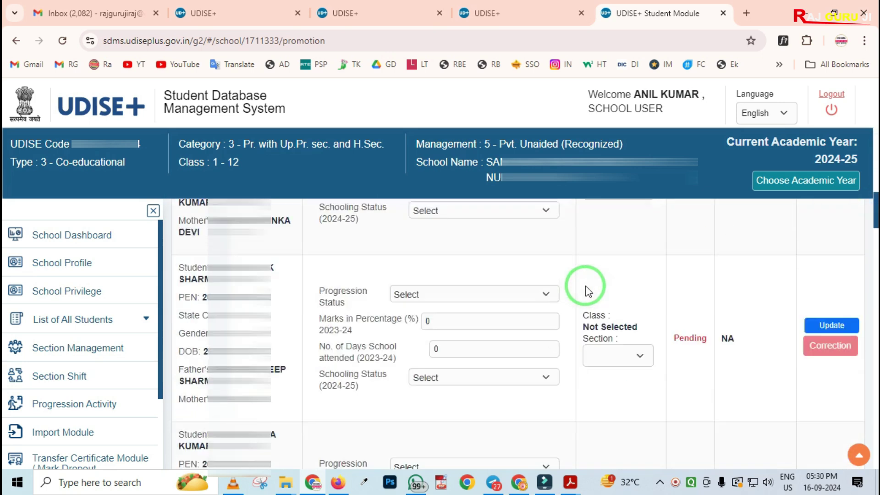
{"action": "scroll", "coordinate": [585, 285], "scroll_direction": "down", "scroll_amount": 8}
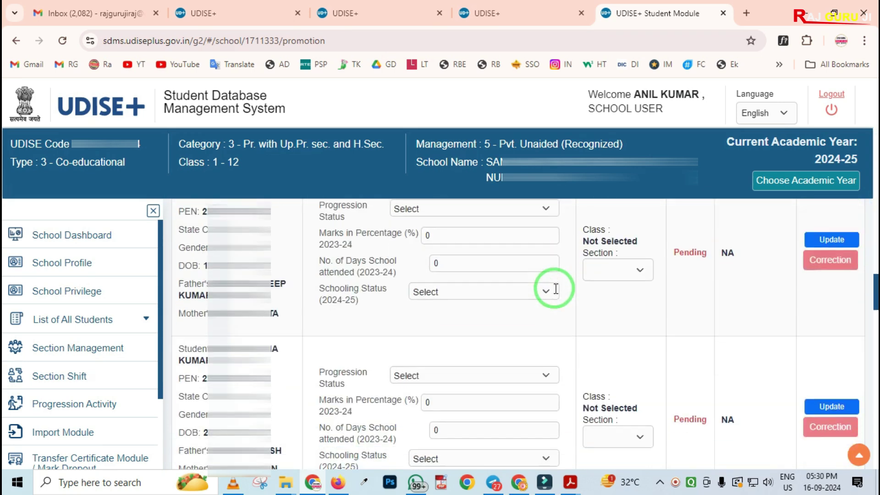
{"action": "scroll", "coordinate": [543, 288], "scroll_direction": "down", "scroll_amount": 8}
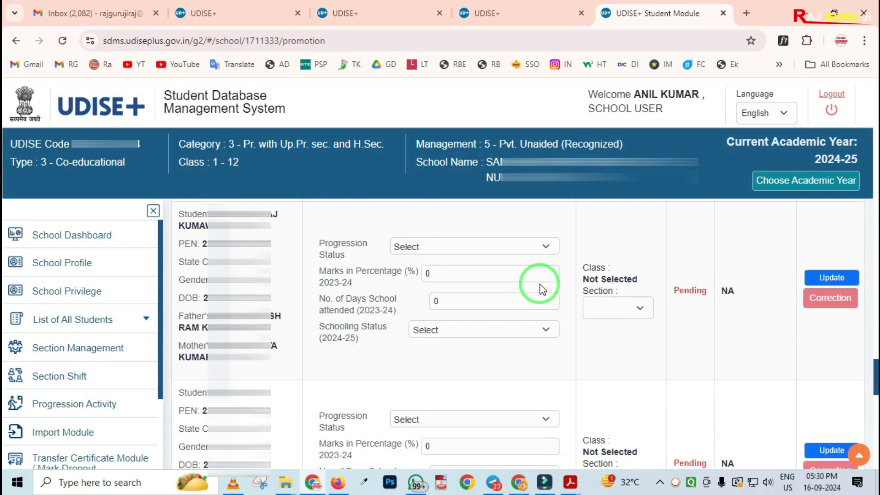
Step: Finalize the progression of class I, section A, reviewing the student counts per status before confirming the freeze
{"action": "scroll", "coordinate": [539, 289], "scroll_direction": "down", "scroll_amount": 3}
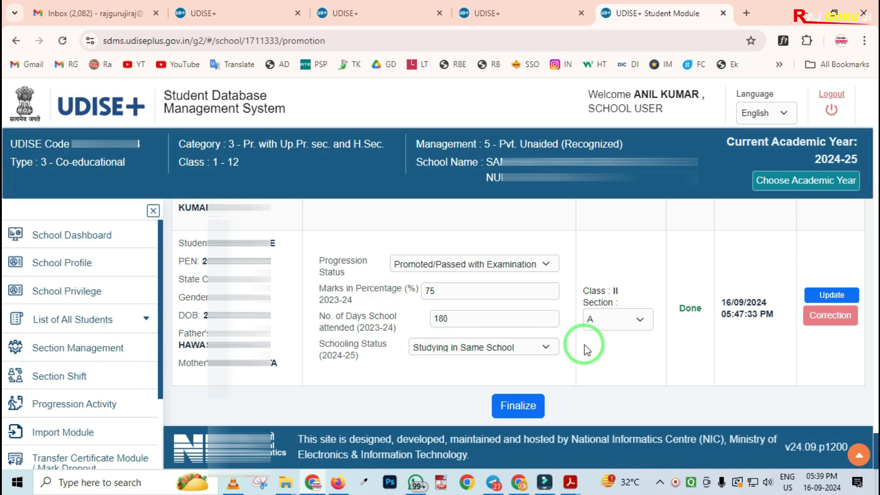
{"action": "left_click", "coordinate": [520, 407]}
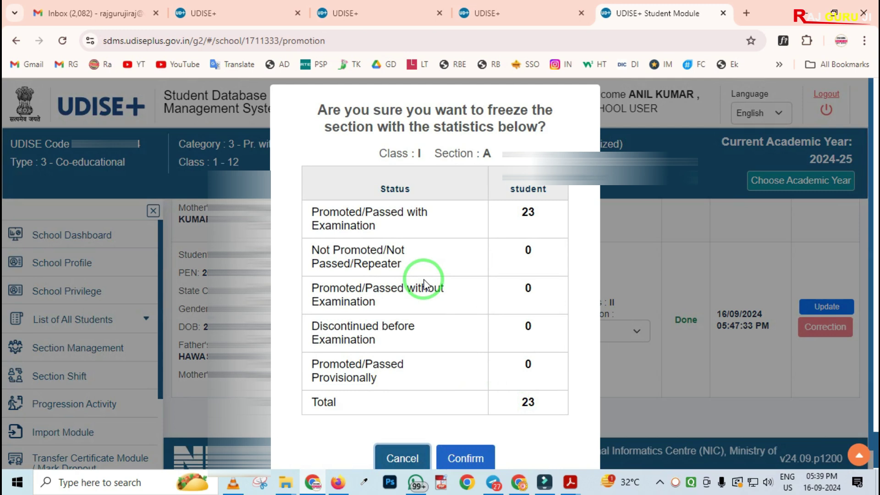
{"action": "mouse_move", "coordinate": [290, 146]}
{"action": "left_mouse_down"}
{"action": "mouse_move", "coordinate": [371, 291]}
{"action": "mouse_move", "coordinate": [540, 413]}
{"action": "mouse_move", "coordinate": [566, 421]}
{"action": "left_mouse_up"}
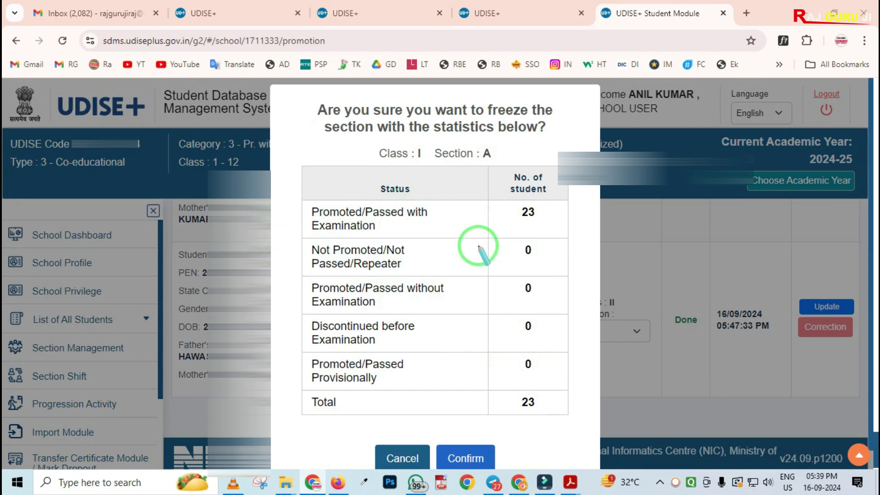
{"action": "mouse_move", "coordinate": [495, 193]}
{"action": "left_mouse_down"}
{"action": "mouse_move", "coordinate": [507, 215]}
{"action": "mouse_move", "coordinate": [552, 225]}
{"action": "left_mouse_up"}
{"action": "mouse_move", "coordinate": [492, 233]}
{"action": "left_mouse_down"}
{"action": "mouse_move", "coordinate": [541, 275]}
{"action": "mouse_move", "coordinate": [582, 275]}
{"action": "left_mouse_up"}
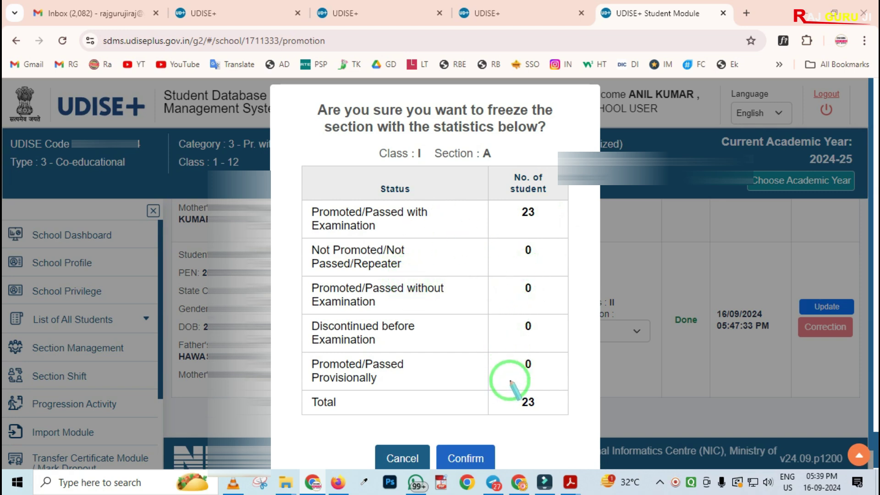
{"action": "left_click_drag", "start_coordinate": [493, 375], "coordinate": [562, 428]}
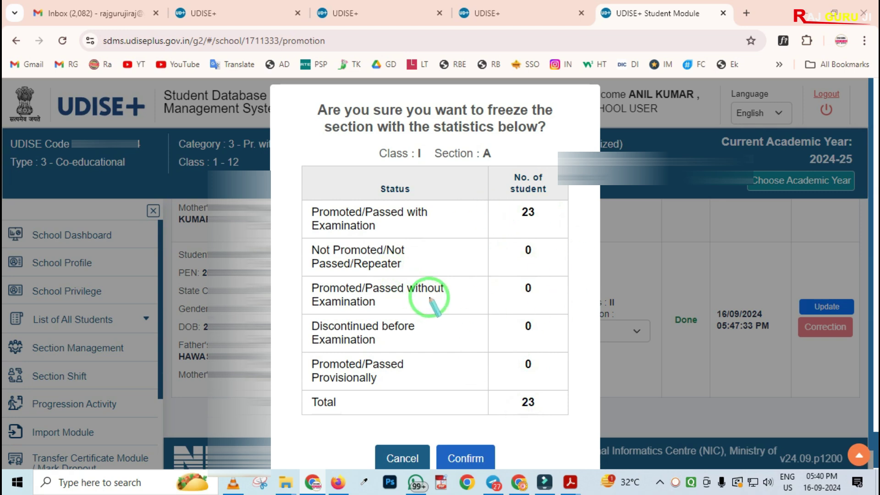
{"action": "key", "text": "Escape"}
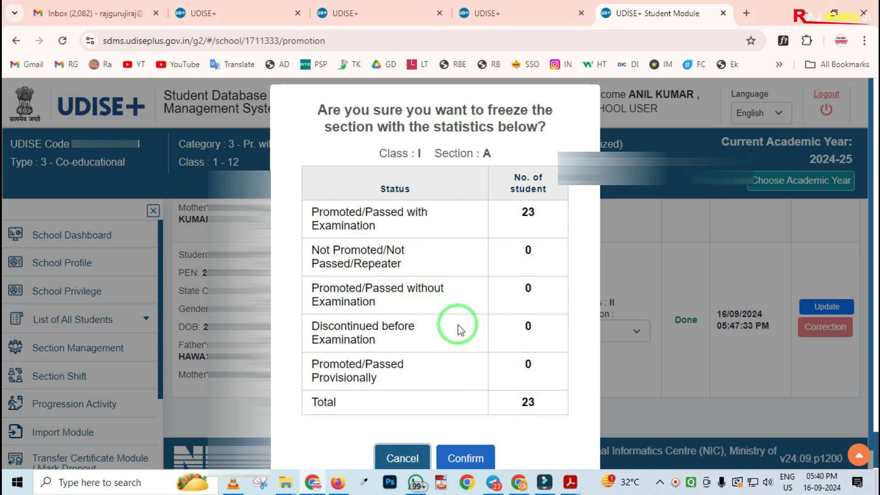
{"action": "left_click", "coordinate": [466, 456]}
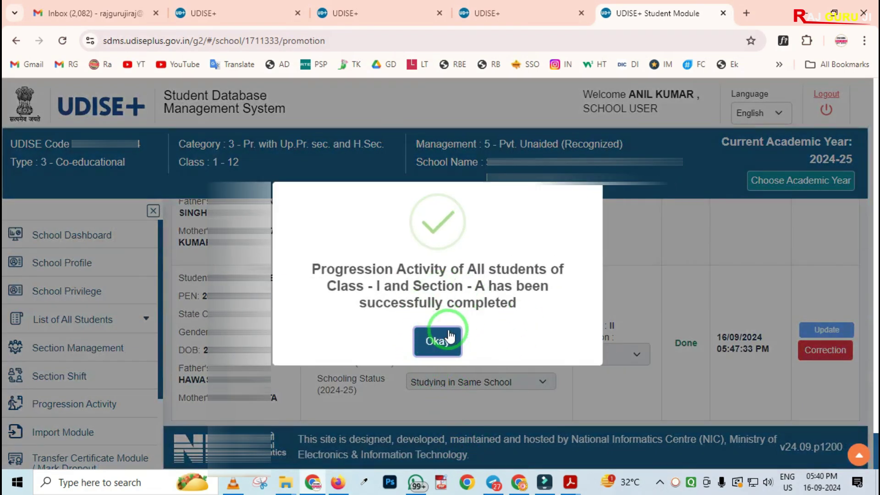
{"action": "left_click", "coordinate": [418, 340]}
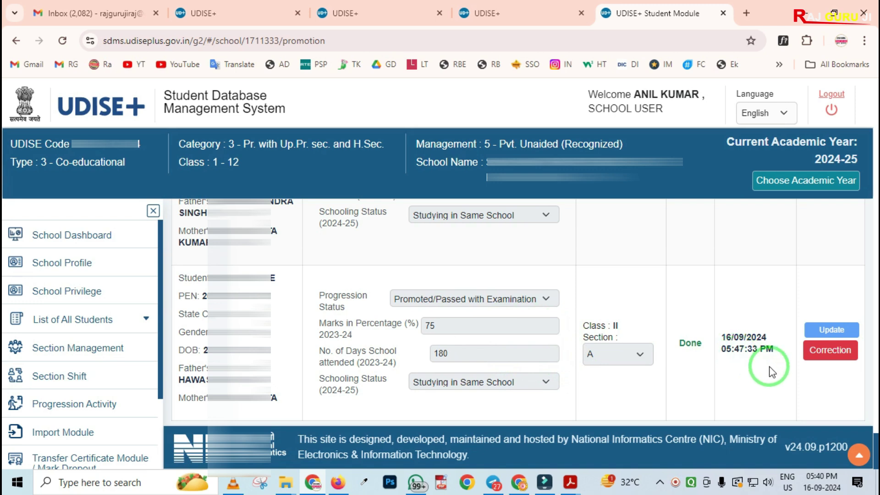
Step: Examine the Correction option and the saved progression entries of the finalized class I, section A students
{"action": "left_click_drag", "start_coordinate": [790, 332], "coordinate": [870, 379]}
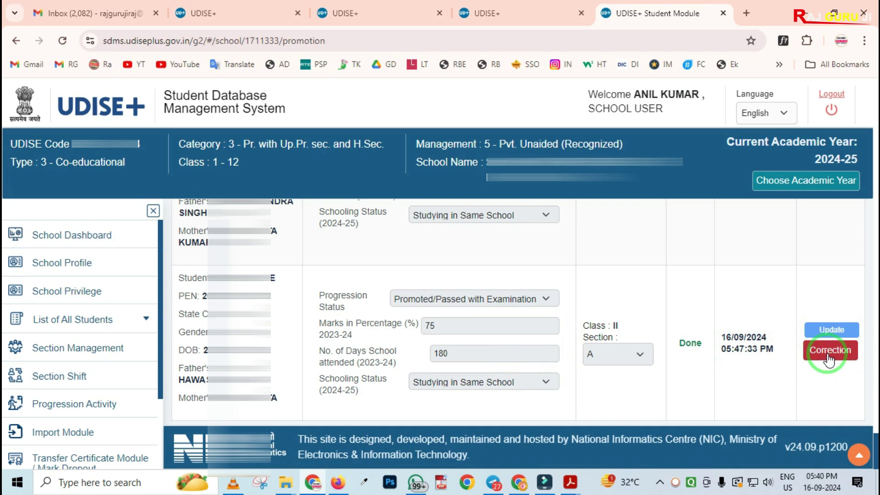
{"action": "scroll", "coordinate": [645, 350], "scroll_direction": "up", "scroll_amount": 1}
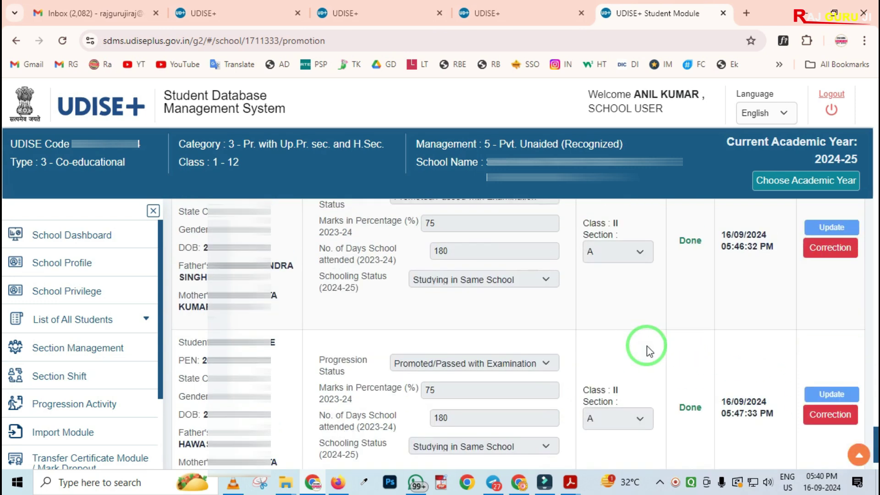
{"action": "scroll", "coordinate": [539, 341], "scroll_direction": "up", "scroll_amount": 1}
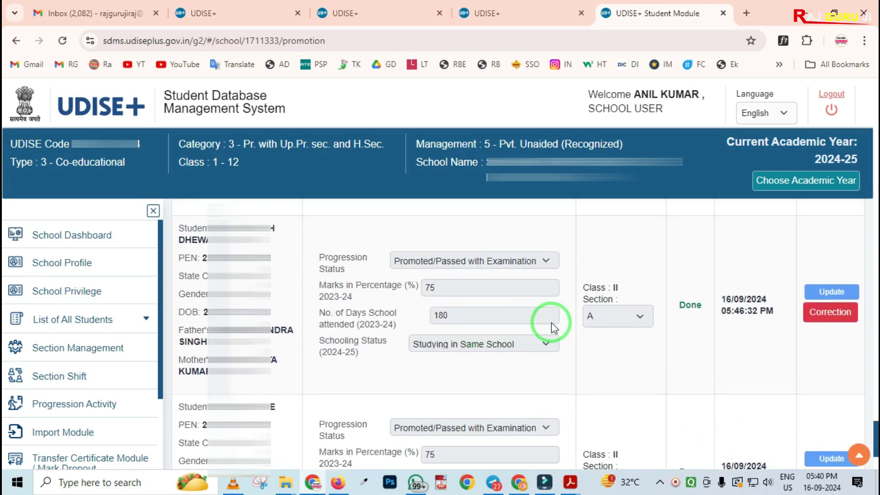
{"action": "scroll", "coordinate": [477, 326], "scroll_direction": "up", "scroll_amount": 4}
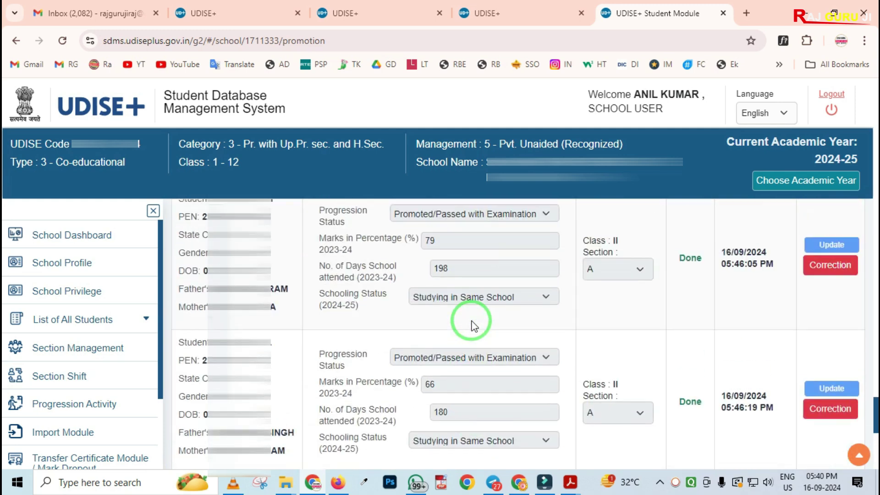
{"action": "scroll", "coordinate": [474, 326], "scroll_direction": "up", "scroll_amount": 6}
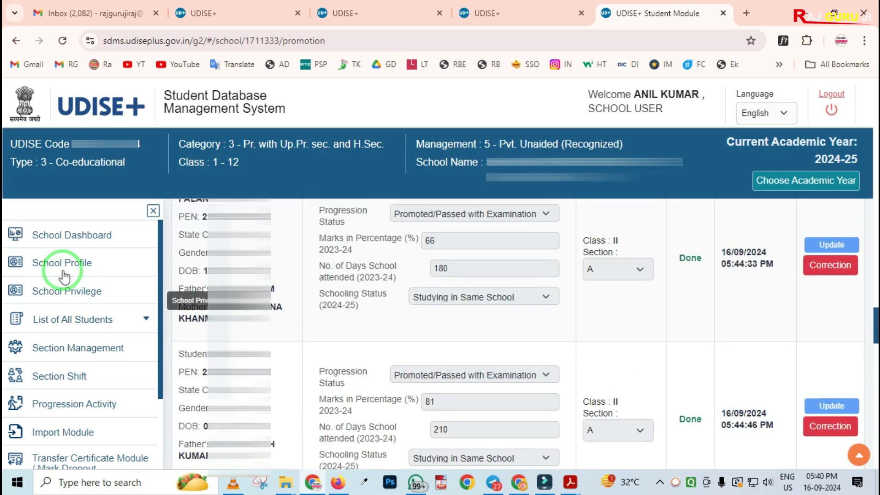
Step: Open the School Dashboard and review the grade-wise school details for 2024-25
{"action": "left_click", "coordinate": [90, 235]}
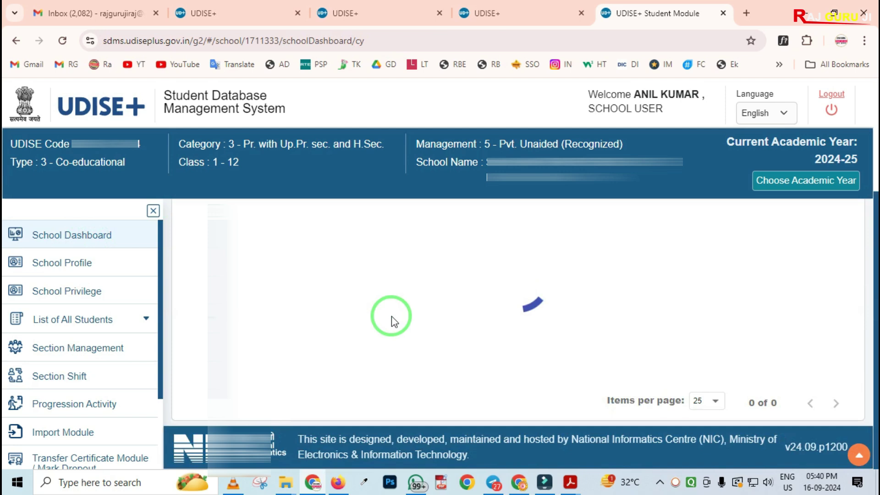
{"action": "scroll", "coordinate": [640, 350], "scroll_direction": "up", "scroll_amount": 5}
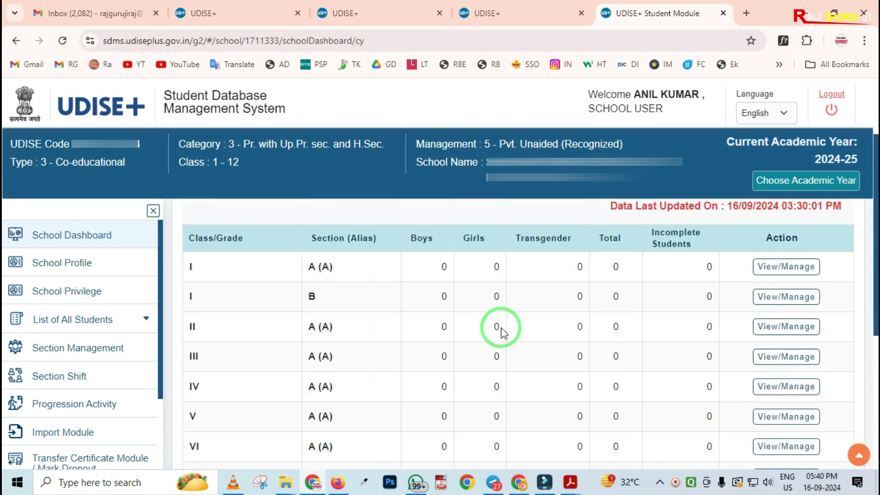
{"action": "scroll", "coordinate": [428, 330], "scroll_direction": "up", "scroll_amount": 3}
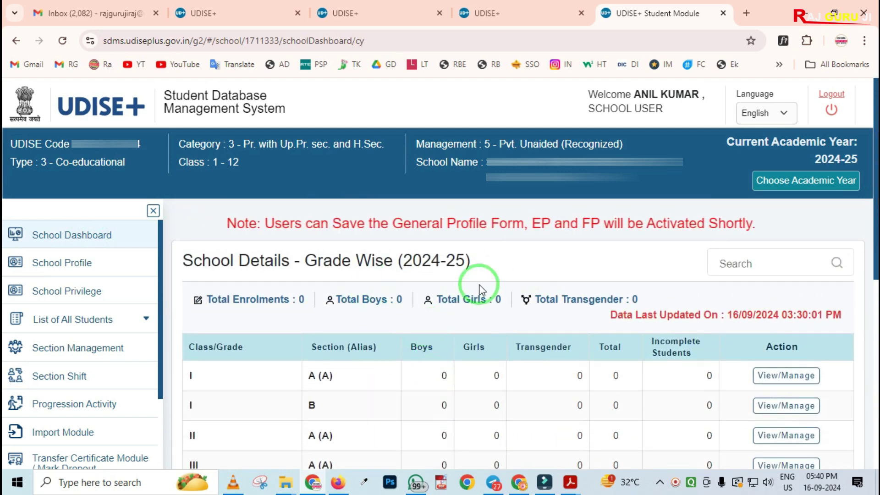
{"action": "mouse_move", "coordinate": [389, 240]}
{"action": "left_mouse_down"}
{"action": "mouse_move", "coordinate": [418, 283]}
{"action": "mouse_move", "coordinate": [506, 284]}
{"action": "left_mouse_up"}
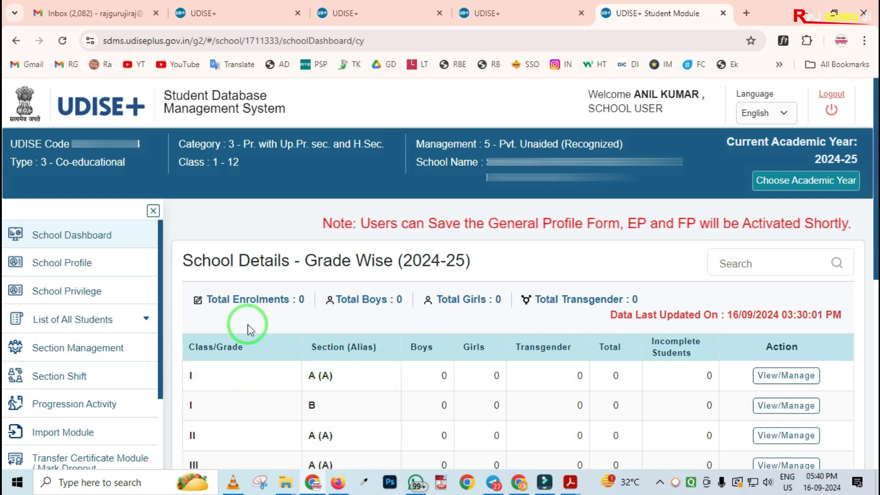
Step: Open the section-wise Progression Summary for 2023-24 and compare the progression status of class I, section A with the other sections
{"action": "left_click", "coordinate": [101, 406]}
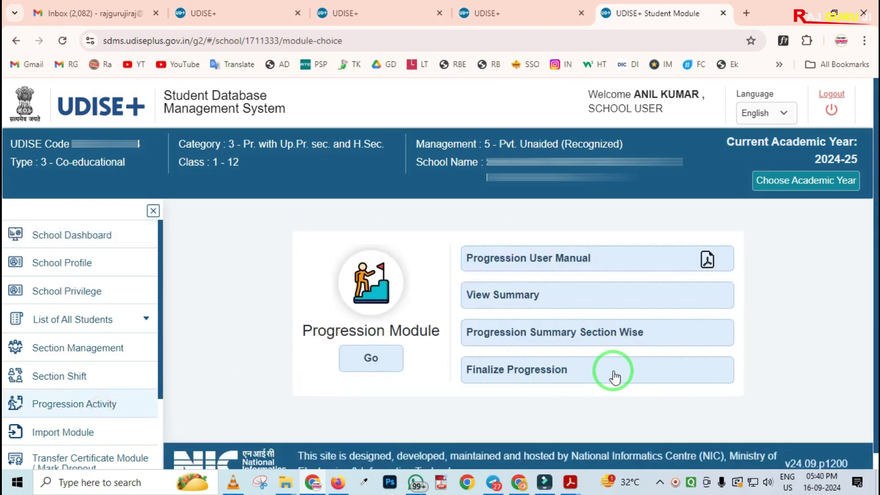
{"action": "left_click", "coordinate": [595, 340]}
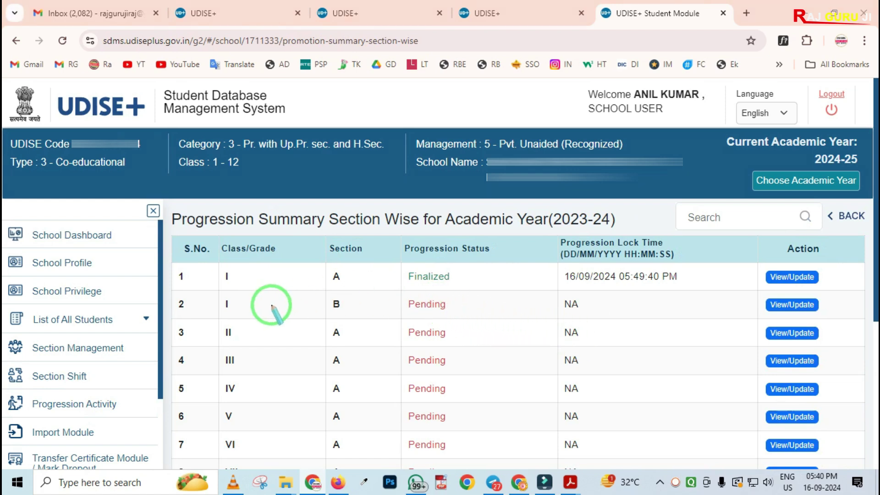
{"action": "mouse_move", "coordinate": [173, 252]}
{"action": "left_mouse_down"}
{"action": "mouse_move", "coordinate": [275, 300]}
{"action": "mouse_move", "coordinate": [686, 301]}
{"action": "left_mouse_up"}
{"action": "left_click_drag", "start_coordinate": [397, 254], "coordinate": [489, 288]}
{"action": "left_click_drag", "start_coordinate": [386, 281], "coordinate": [521, 457]}
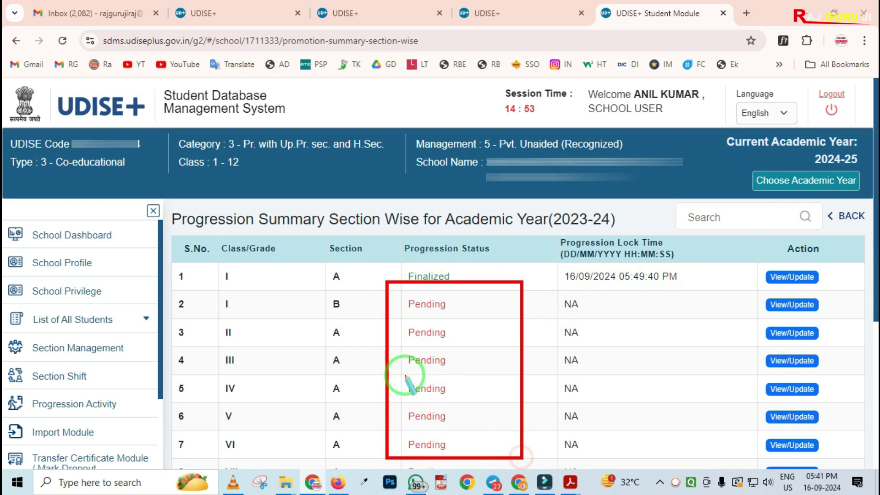
Step: Review the progression status of the remaining classes and sections in the section-wise summary
{"action": "scroll", "coordinate": [424, 316], "scroll_direction": "down", "scroll_amount": 1}
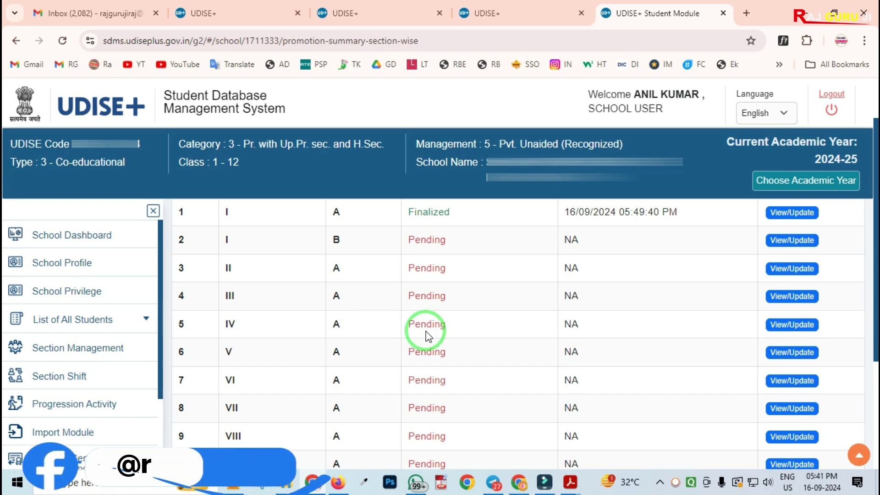
{"action": "scroll", "coordinate": [427, 335], "scroll_direction": "down", "scroll_amount": 1}
{"action": "scroll", "coordinate": [426, 337], "scroll_direction": "up", "scroll_amount": 2}
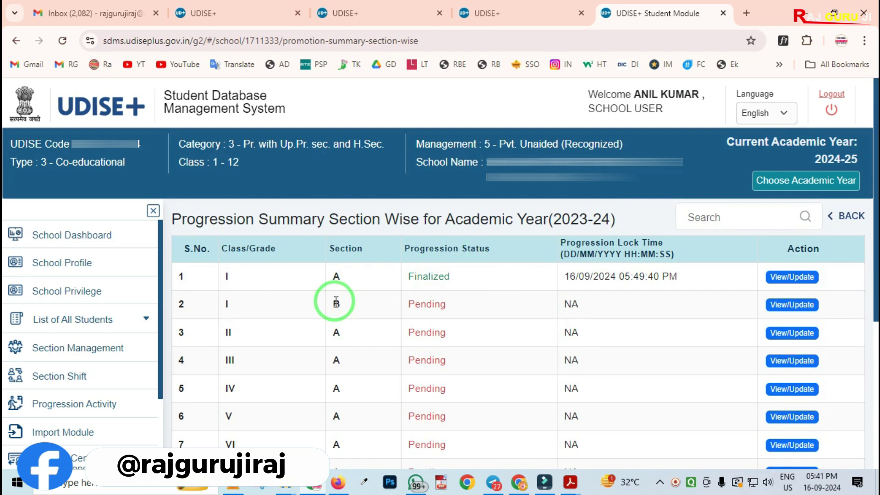
Step: Examine the Finalize Progression conditions for 2023-24, ticking the error-free data declaration, and return to the Progression Module without submitting
{"action": "left_click", "coordinate": [847, 216]}
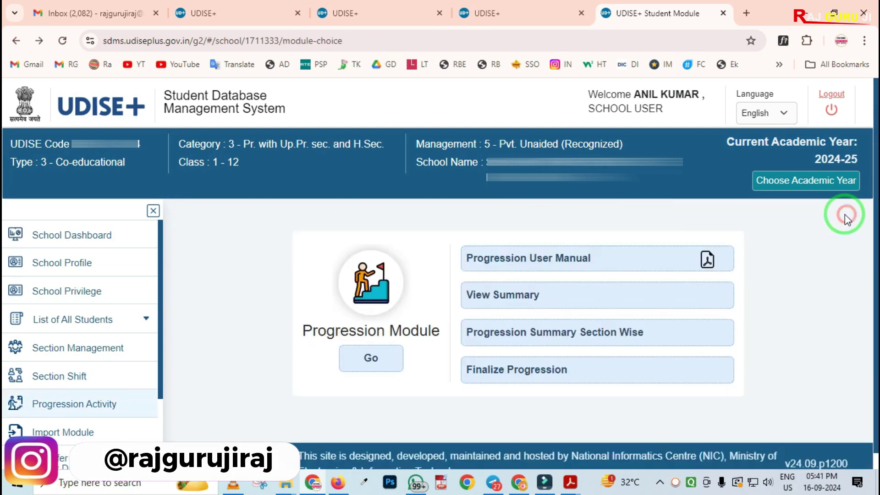
{"action": "left_click", "coordinate": [491, 378]}
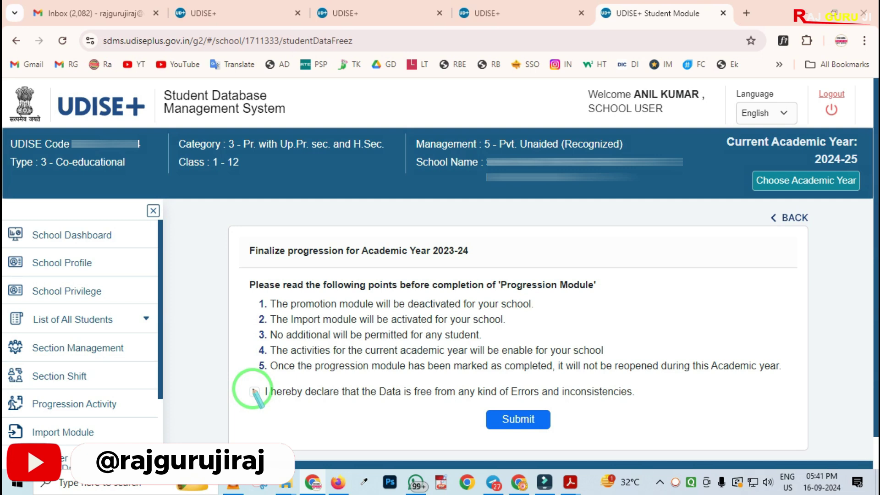
{"action": "left_click", "coordinate": [253, 391]}
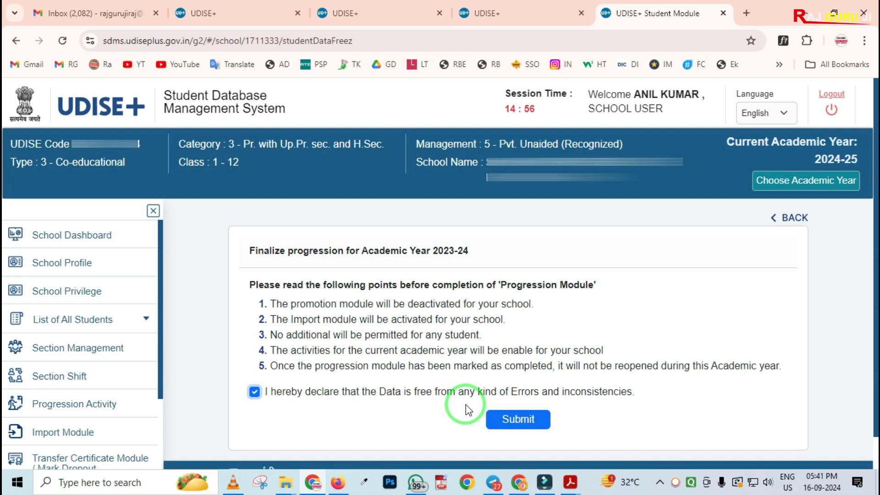
{"action": "left_click", "coordinate": [793, 217]}
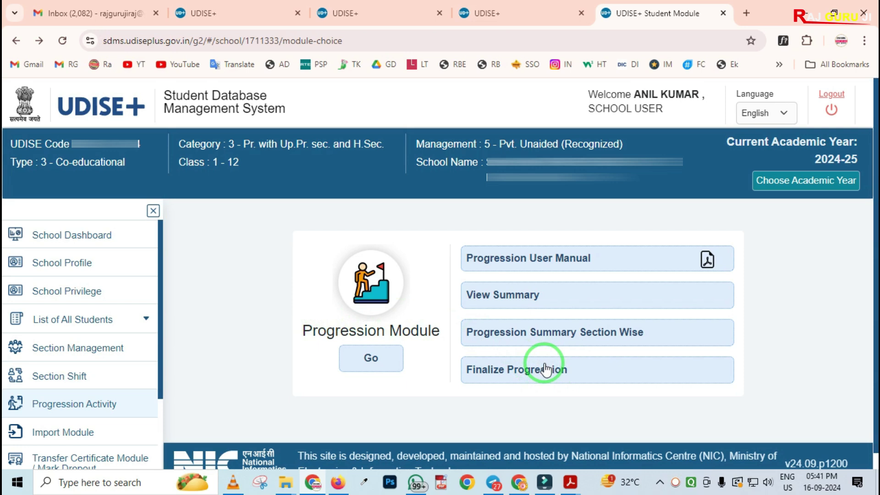
{"action": "left_click", "coordinate": [538, 337]}
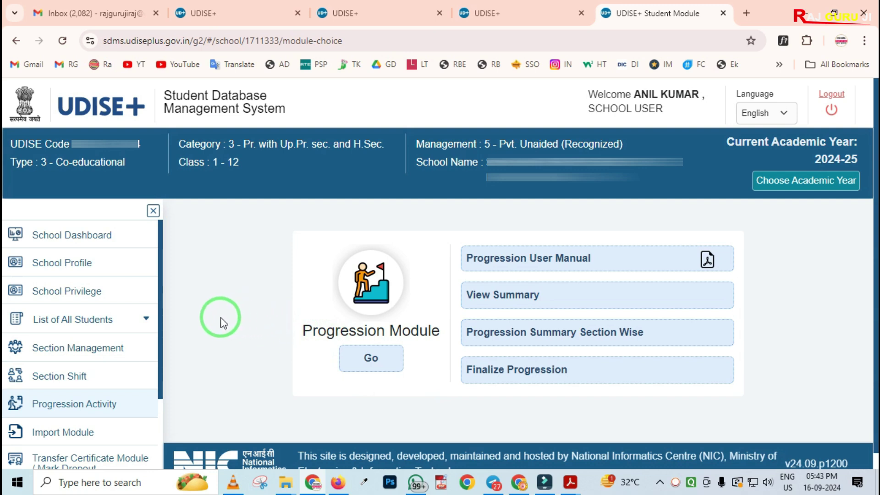
Step: Open the Inactivate Student Module for students with a PEN and examine its student PEN, reason, captcha and remarks fields
{"action": "scroll", "coordinate": [91, 369], "scroll_direction": "down", "scroll_amount": 1}
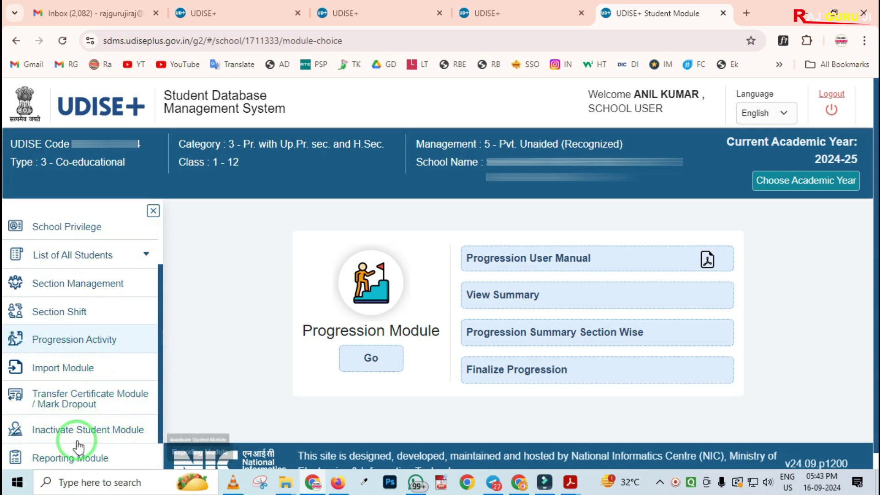
{"action": "left_click", "coordinate": [87, 428]}
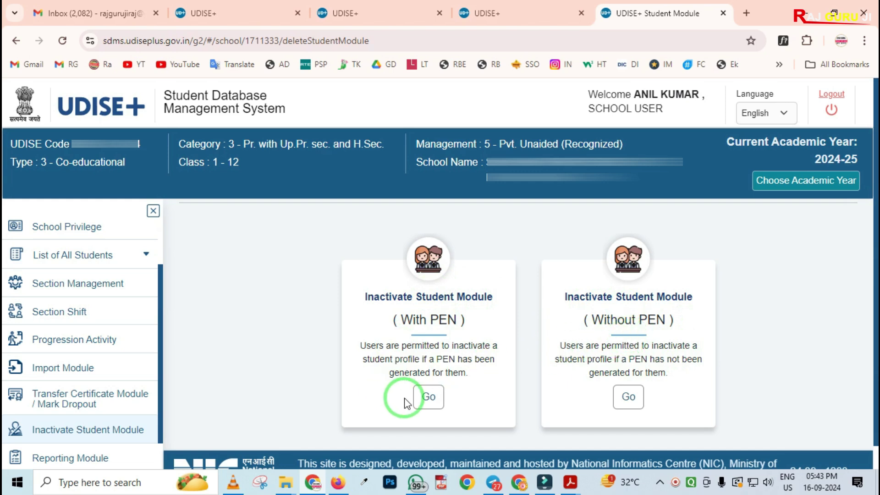
{"action": "left_click", "coordinate": [428, 397]}
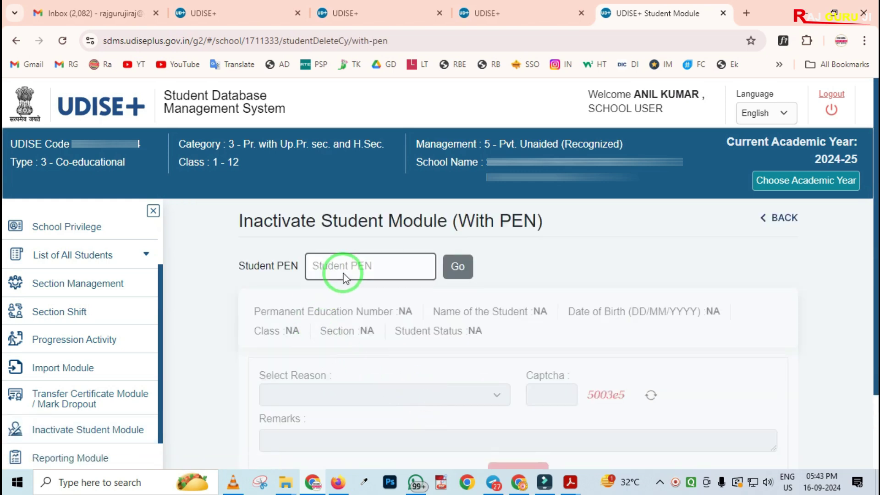
{"action": "scroll", "coordinate": [513, 339], "scroll_direction": "down", "scroll_amount": 2}
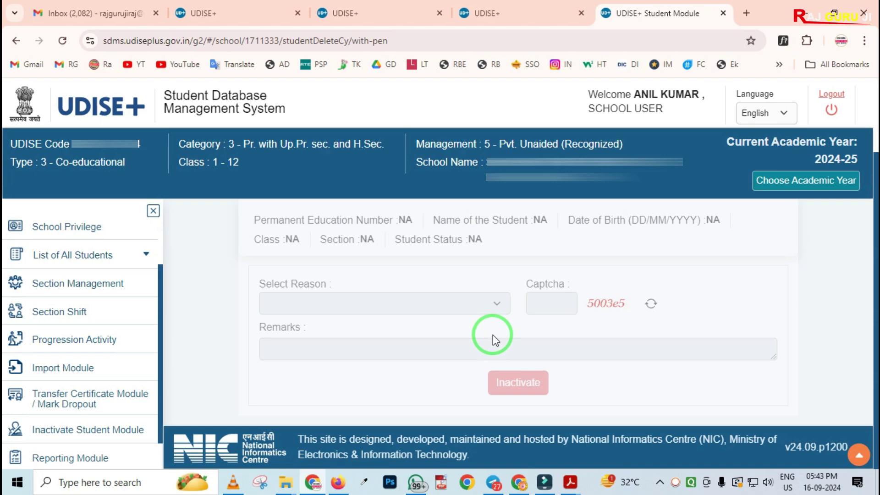
{"action": "scroll", "coordinate": [288, 327], "scroll_direction": "up", "scroll_amount": 2}
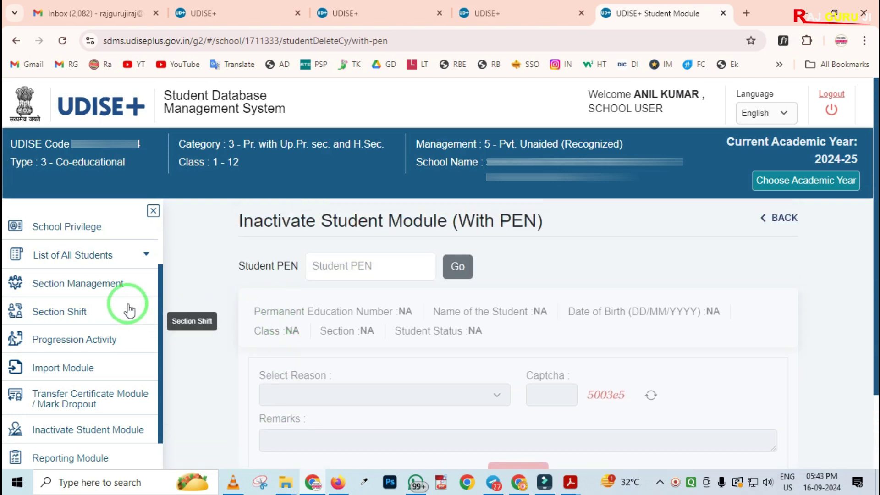
Step: Open the list of inactive students and review their classes, removal remarks and inactivation dates
{"action": "left_click", "coordinate": [111, 254]}
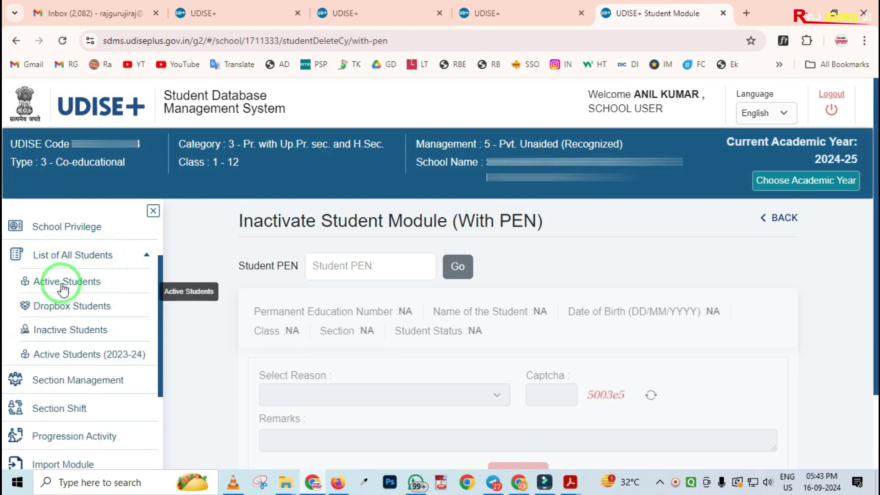
{"action": "left_click", "coordinate": [75, 333]}
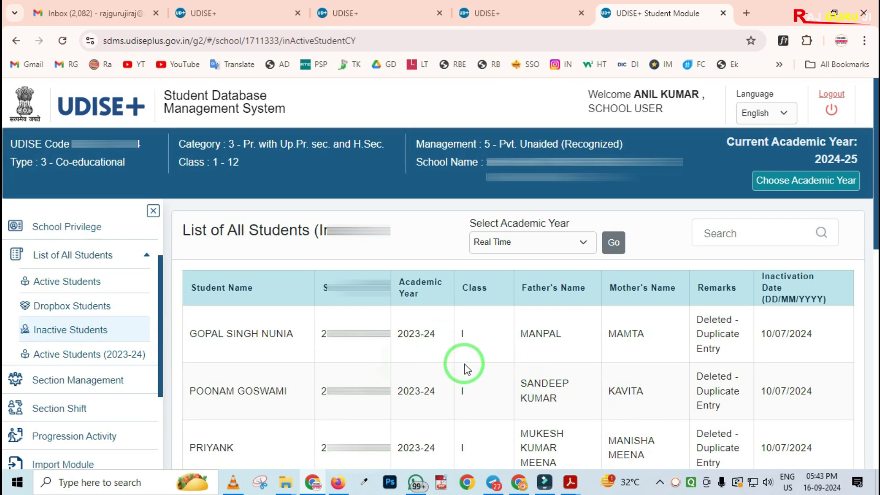
{"action": "scroll", "coordinate": [467, 367], "scroll_direction": "down", "scroll_amount": 7}
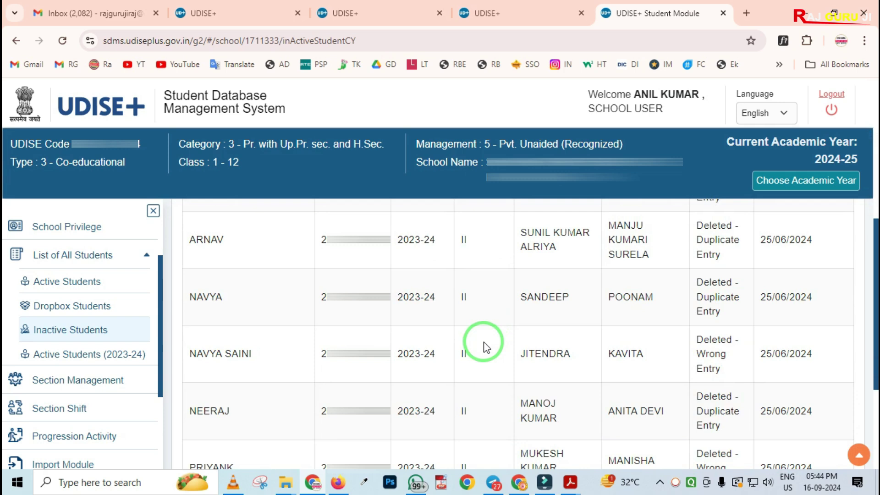
{"action": "scroll", "coordinate": [486, 347], "scroll_direction": "up", "scroll_amount": 7}
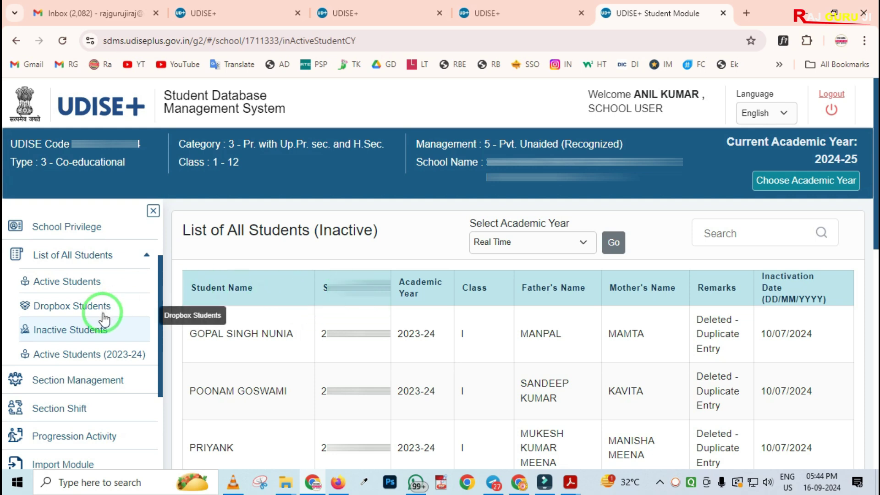
Step: Go back to the School Dashboard with the grade-wise school details
{"action": "scroll", "coordinate": [105, 311], "scroll_direction": "up", "scroll_amount": 2}
{"action": "left_click", "coordinate": [97, 249]}
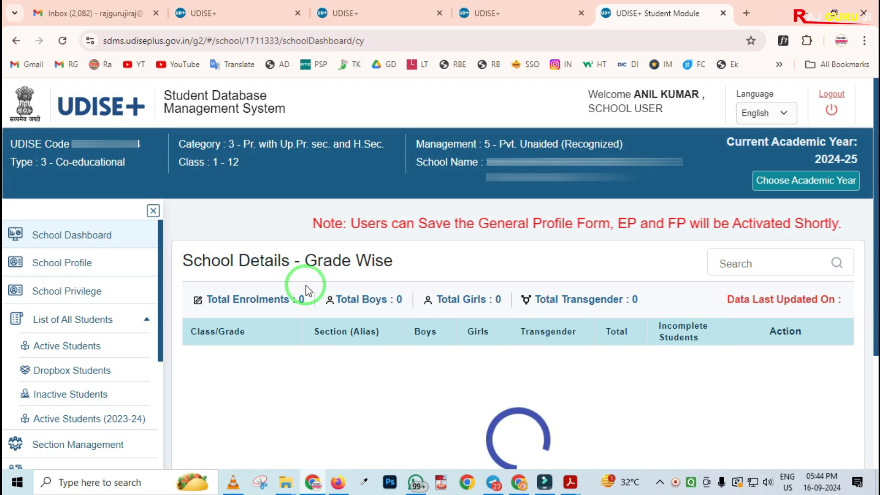